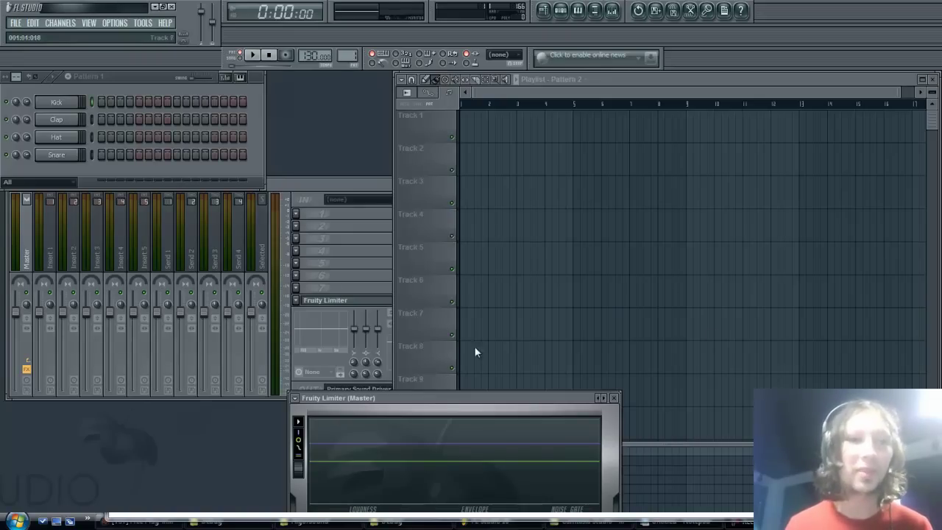
# Replace the Kick channel's instrument with a 3x Osc synthesizer
pyautogui.rightClick(81, 101)
pyautogui.moveTo(144, 237)
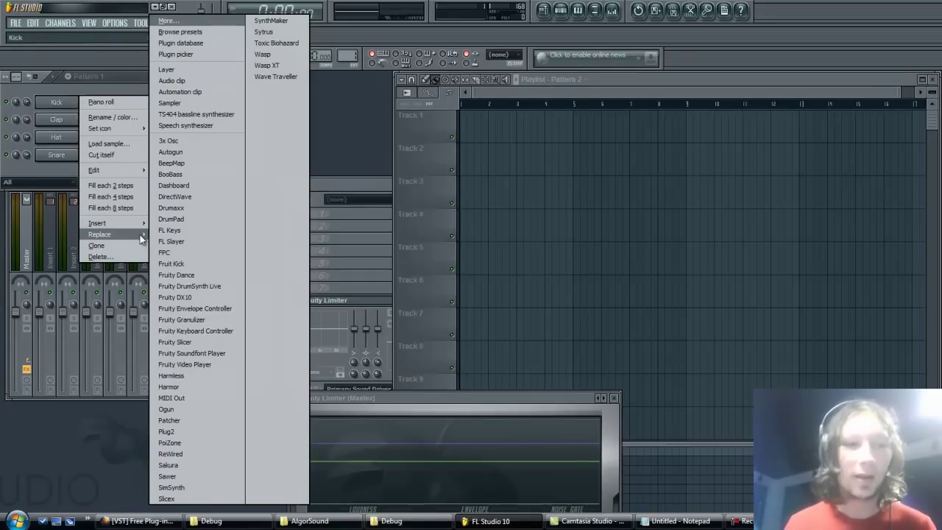
pyautogui.click(192, 141)
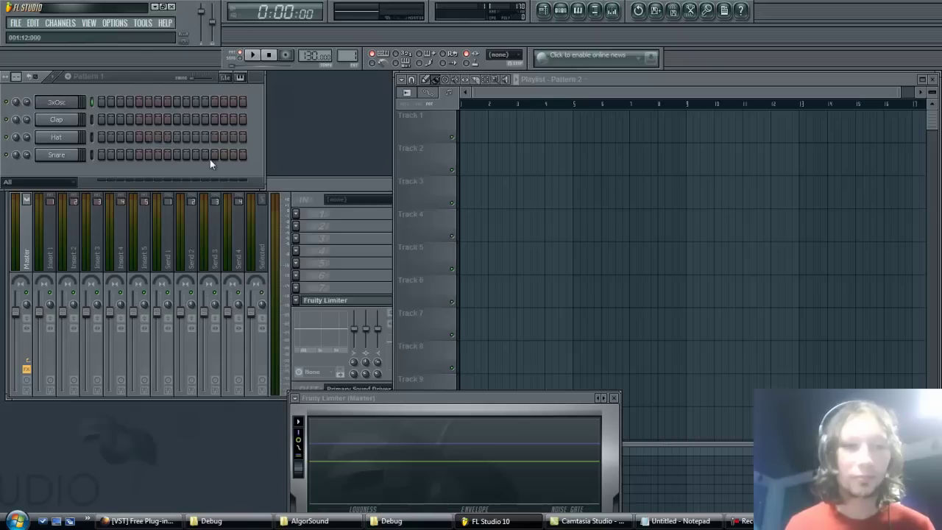
# In the 3xOsc channel settings, detune oscillator 2's fine pitch by a few cents and adjust the channel volume while testing the sound
pyautogui.click(56, 101)
pyautogui.moveTo(739, 156); pyautogui.dragTo(759, 118)
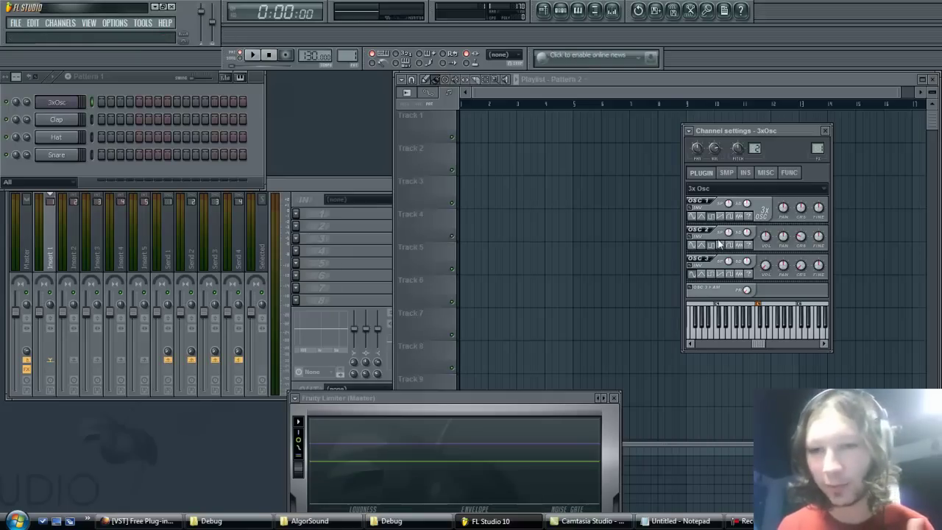
pyautogui.moveTo(818, 239); pyautogui.dragTo(819, 237)
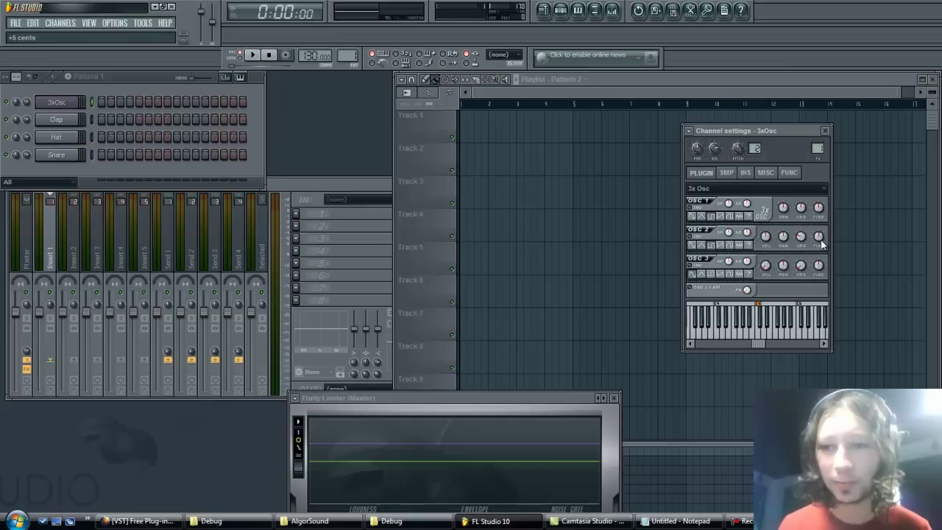
pyautogui.moveTo(26, 101); pyautogui.dragTo(43, 153)
pyautogui.press('z')
pyautogui.moveTo(823, 237); pyautogui.dragTo(826, 232)
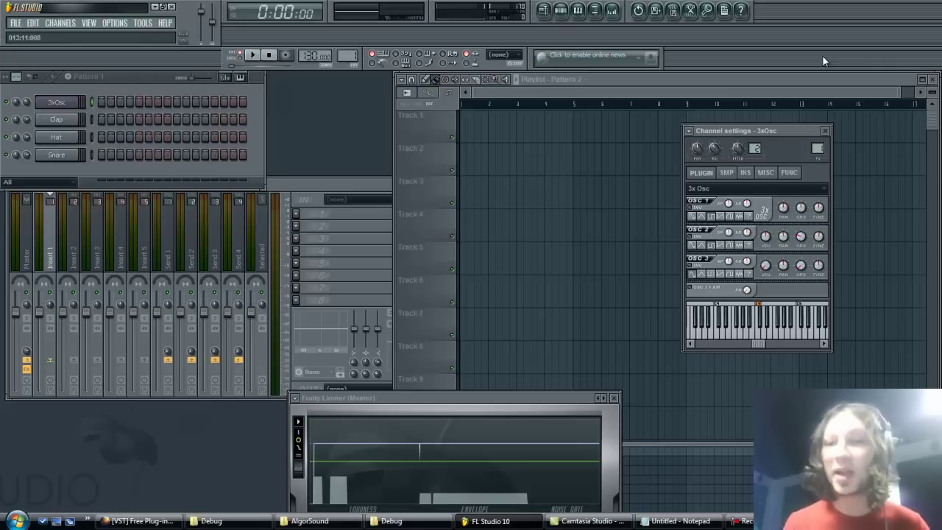
# In the 3xOsc piano roll, place a D2 note at the start of bar 1 and stretch it to one beat with snap set to (none)
pyautogui.rightClick(72, 107)
pyautogui.click(92, 103)
pyautogui.scroll(-10, 238, 188)
pyautogui.scroll(-2, 271, 262)
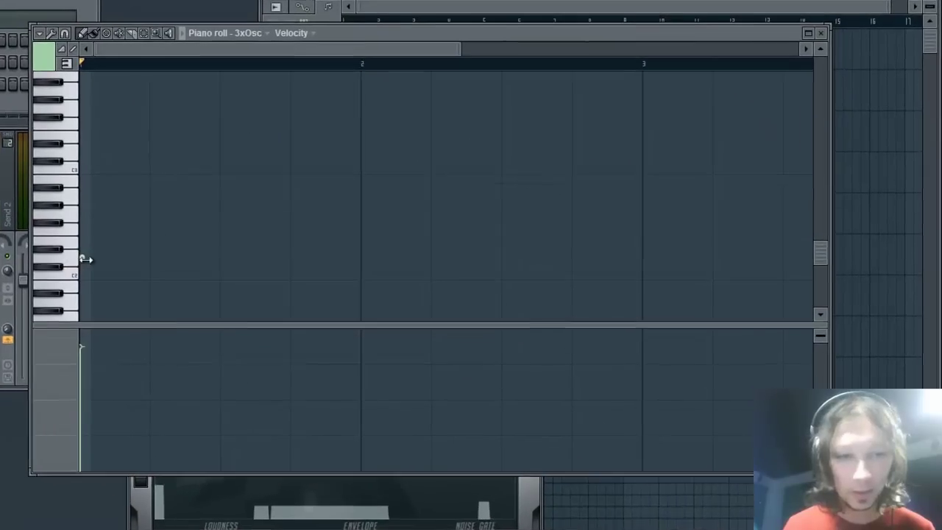
pyautogui.click(304, 295)
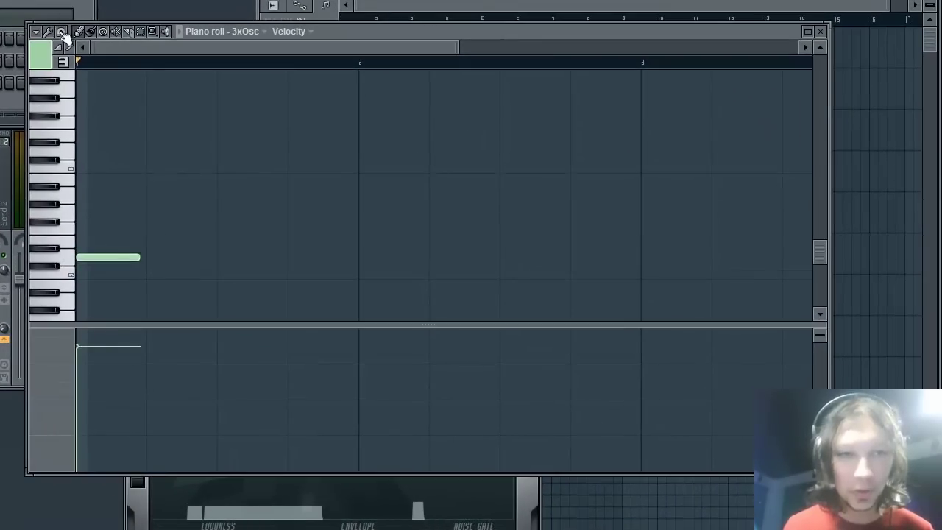
pyautogui.click(60, 31)
pyautogui.click(91, 98)
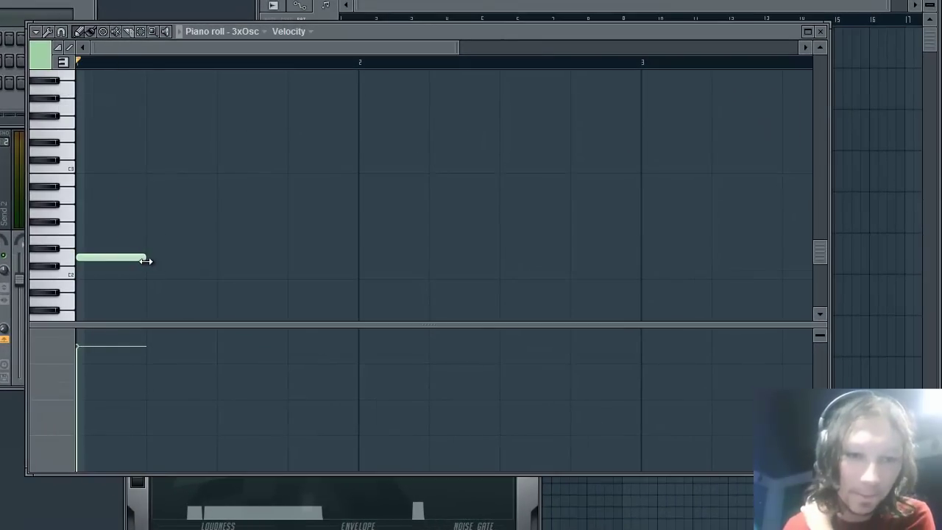
# Set the snap to 1/2 step, add a half-beat D3 slide note ending with the D2 note, and play the pattern
pyautogui.click(60, 33)
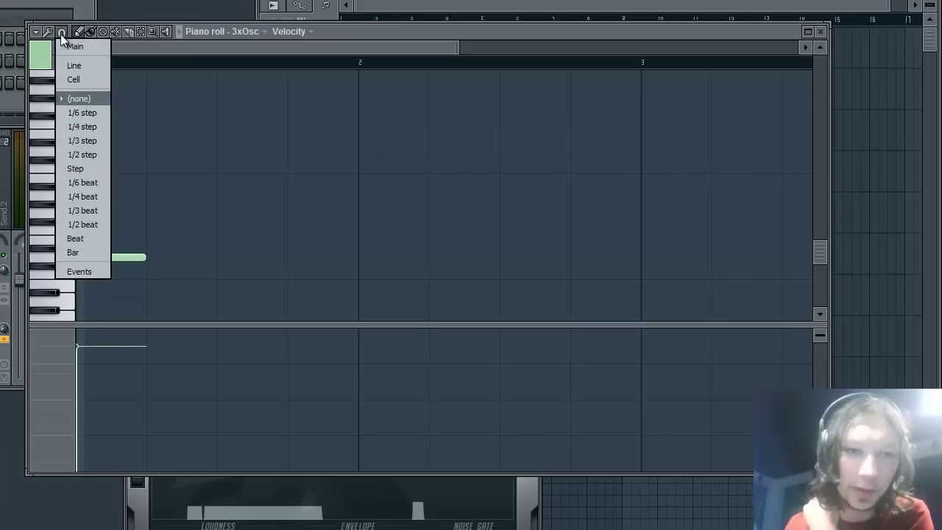
pyautogui.click(75, 153)
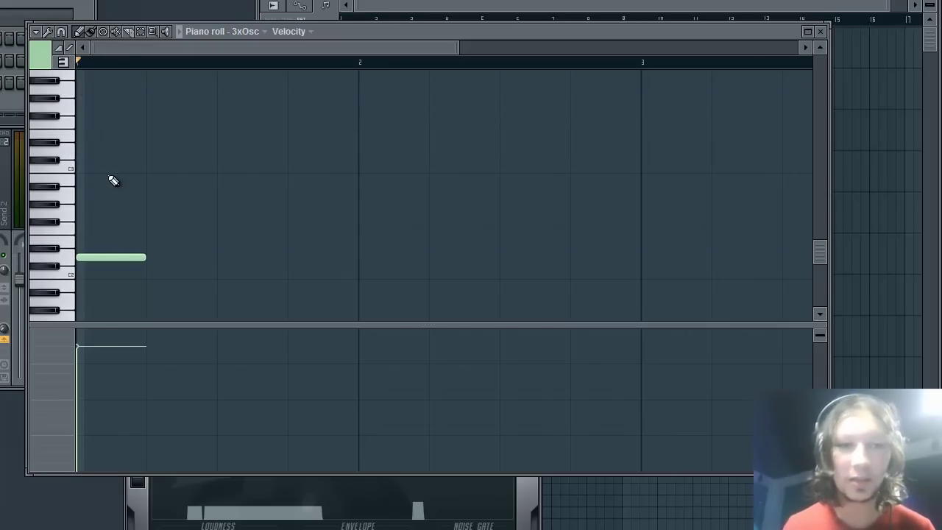
pyautogui.click(113, 151)
pyautogui.moveTo(177, 150); pyautogui.dragTo(144, 150)
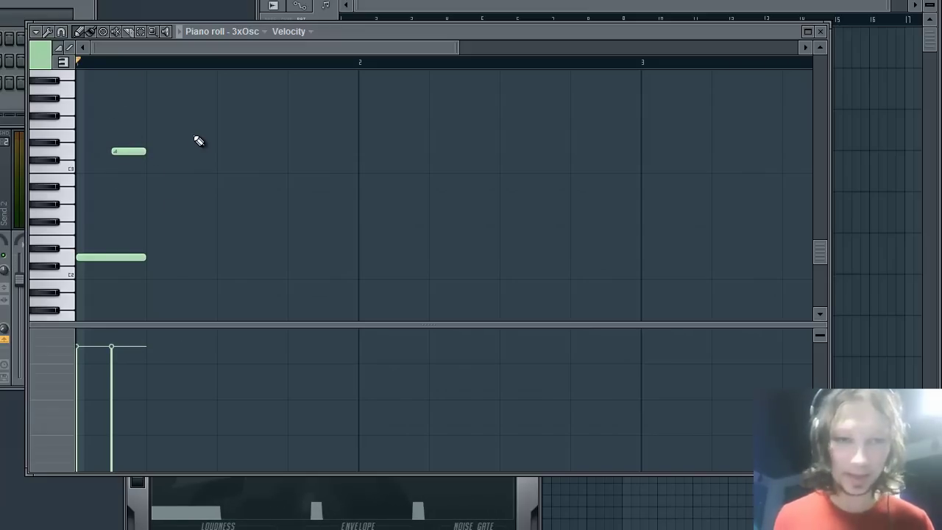
pyautogui.press('space')
pyautogui.press('space')
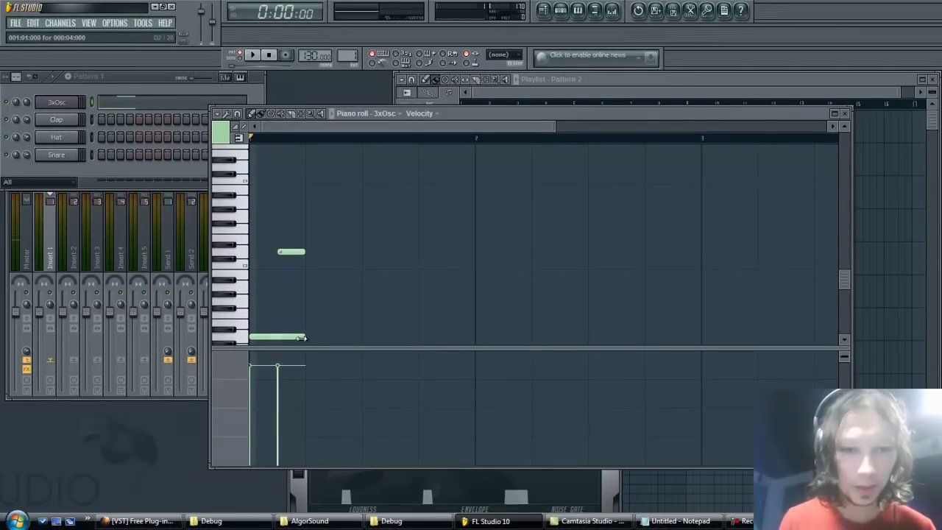
# Lengthen the D2 note to two beats, move the D3 slide note to beat 2 and stretch it to just under one beat
pyautogui.moveTo(305, 336); pyautogui.dragTo(361, 336)
pyautogui.moveTo(298, 251); pyautogui.dragTo(358, 279)
pyautogui.press('space')
pyautogui.scroll(-2, 359, 280)
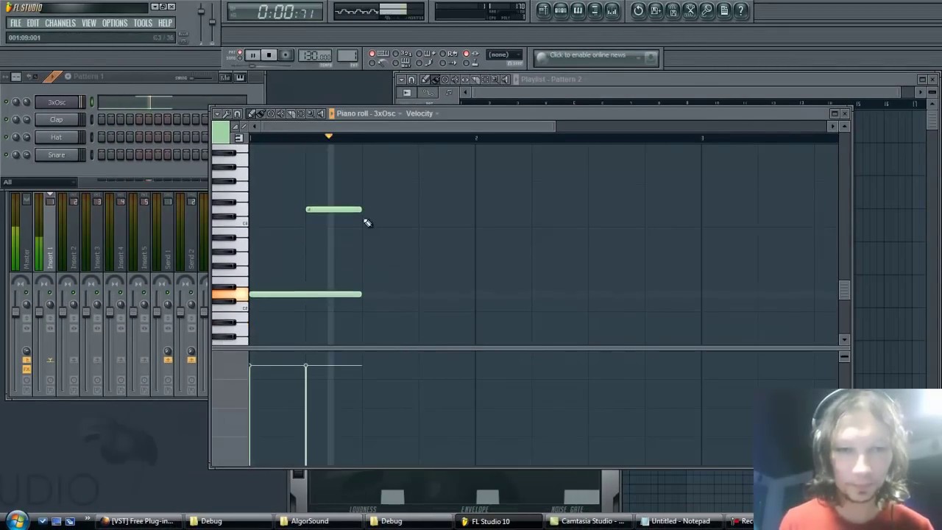
pyautogui.moveTo(361, 209); pyautogui.dragTo(354, 212)
pyautogui.press('space')
# Fill the second half of bar 1 with descending half-beat notes D4, A3, G3 and D3, and play the pattern
pyautogui.scroll(3, 382, 215)
pyautogui.scroll(1, 381, 214)
pyautogui.click(362, 187)
pyautogui.moveTo(409, 188)
pyautogui.mouseDown()
pyautogui.moveTo(390, 188)
pyautogui.moveTo(388, 223)
pyautogui.mouseUp()
pyautogui.click(387, 215)
pyautogui.click(421, 237)
pyautogui.click(449, 273)
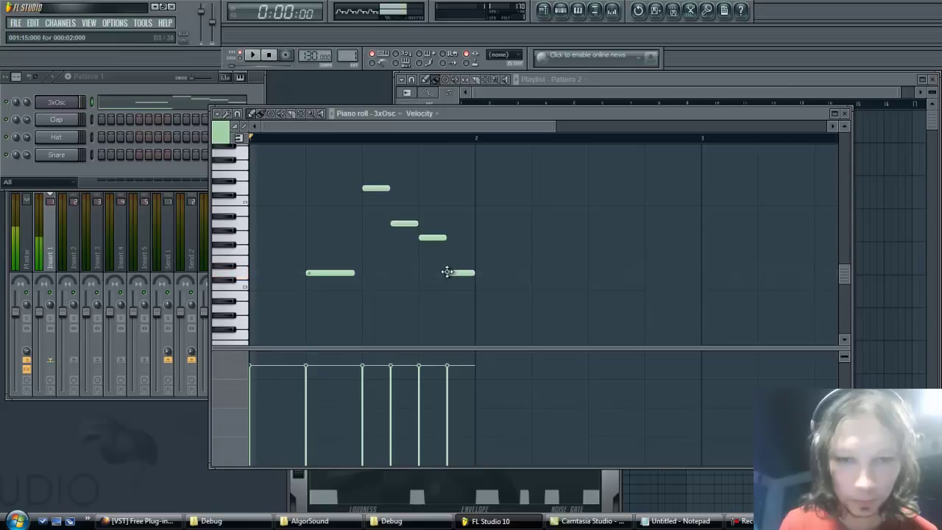
pyautogui.scroll(-3, 448, 278)
pyautogui.press('space')
pyautogui.scroll(-8, 452, 302)
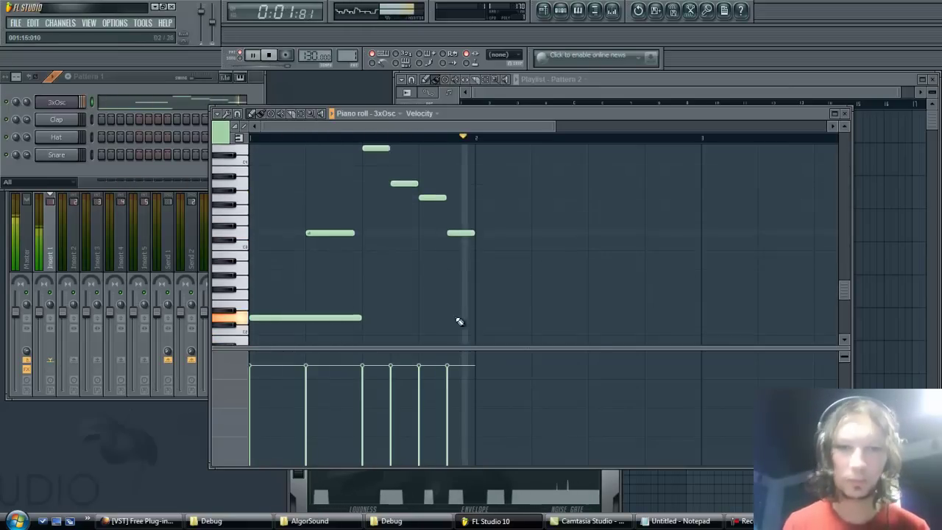
pyautogui.press('space')
# Start bar 2 with a two-beat A#2 note and add a one-beat F2 slide note on its second beat
pyautogui.click(477, 216)
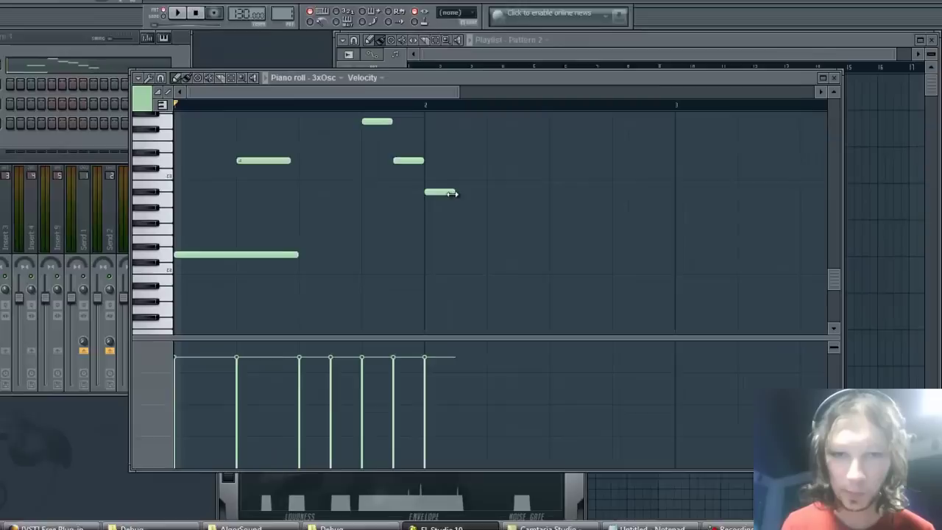
pyautogui.moveTo(503, 217); pyautogui.dragTo(579, 222)
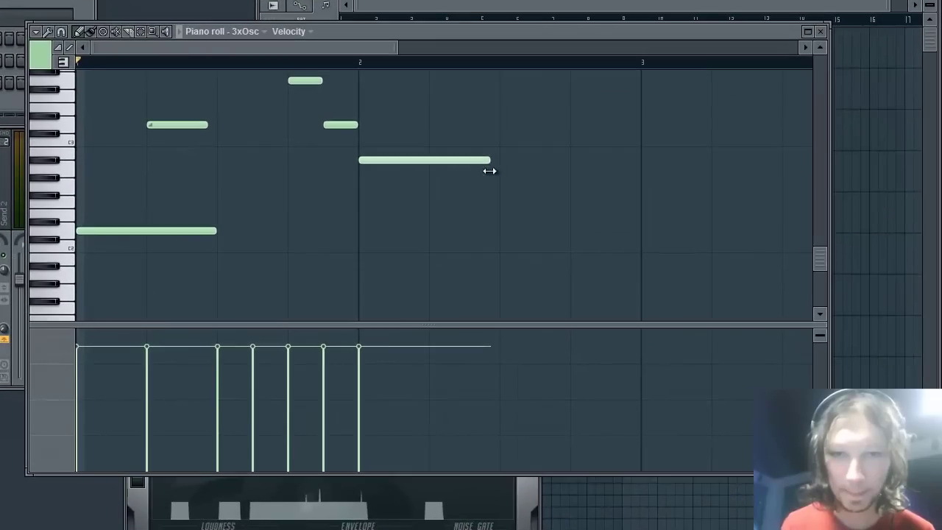
pyautogui.click(431, 206)
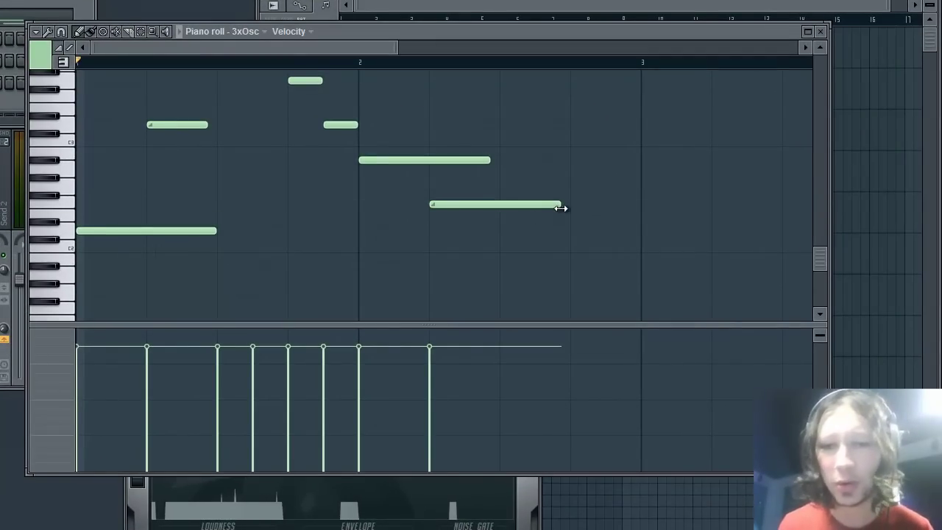
pyautogui.moveTo(561, 206); pyautogui.dragTo(497, 216)
pyautogui.moveTo(490, 160); pyautogui.dragTo(499, 162)
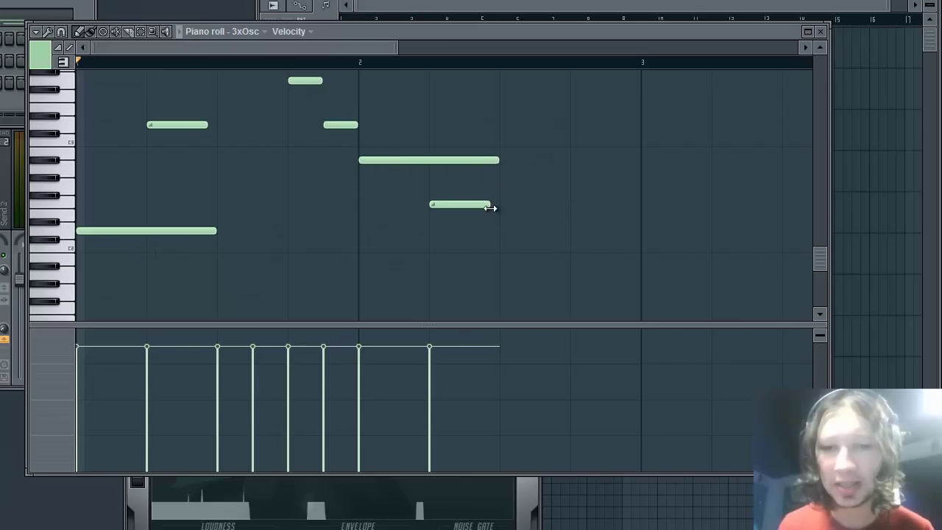
pyautogui.moveTo(490, 204); pyautogui.dragTo(500, 203)
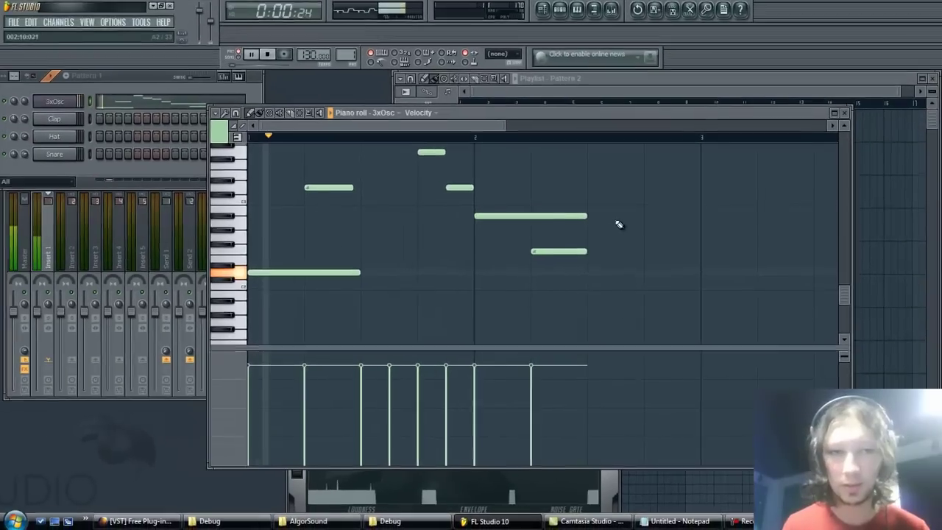
# Play the melody and shorten the F2 slide note in bar 2 by a quarter beat
pyautogui.scroll(2, 617, 222)
pyautogui.scroll(-1, 617, 223)
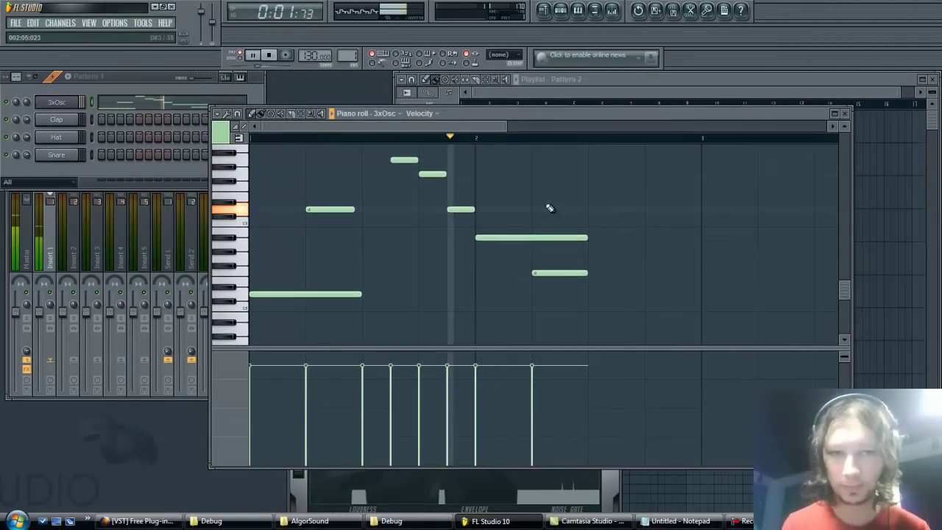
pyautogui.moveTo(468, 127); pyautogui.dragTo(554, 129)
pyautogui.press('space')
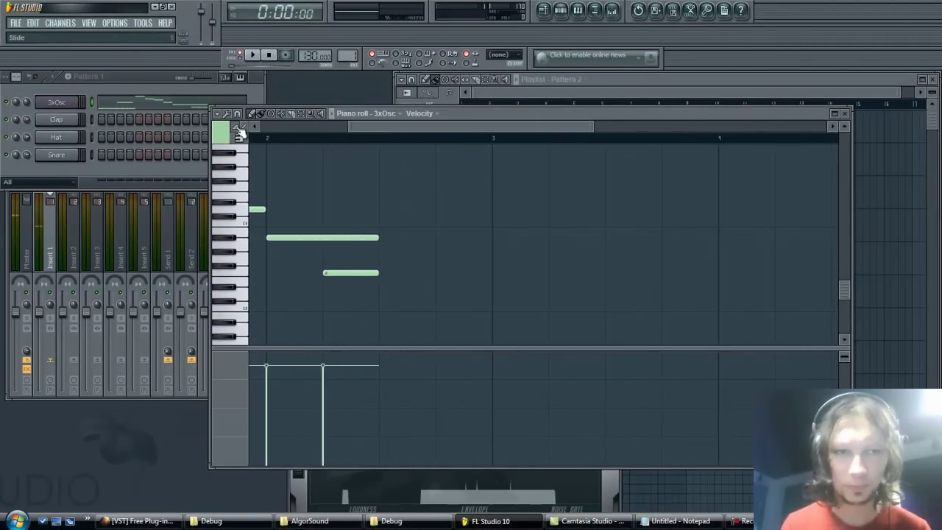
pyautogui.moveTo(383, 269); pyautogui.dragTo(366, 270)
# Fill the second half of bar 2 with half-beat notes A#1, A#2, A2 and G2, and play back the whole pattern
pyautogui.scroll(-2, 390, 302)
pyautogui.click(379, 280)
pyautogui.rightClick(404, 279)
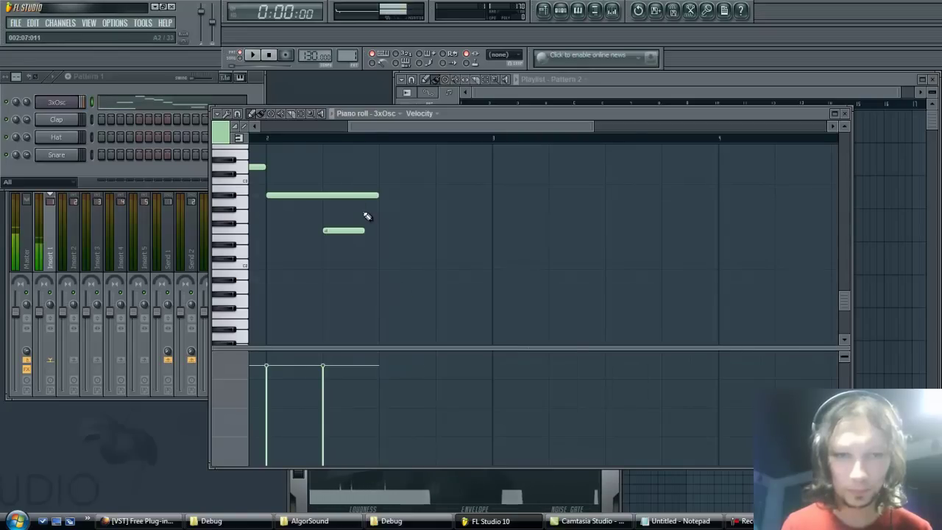
pyautogui.click(382, 279)
pyautogui.moveTo(490, 280); pyautogui.dragTo(406, 279)
pyautogui.click(406, 195)
pyautogui.scroll(3, 439, 232)
pyautogui.click(436, 265)
pyautogui.click(463, 280)
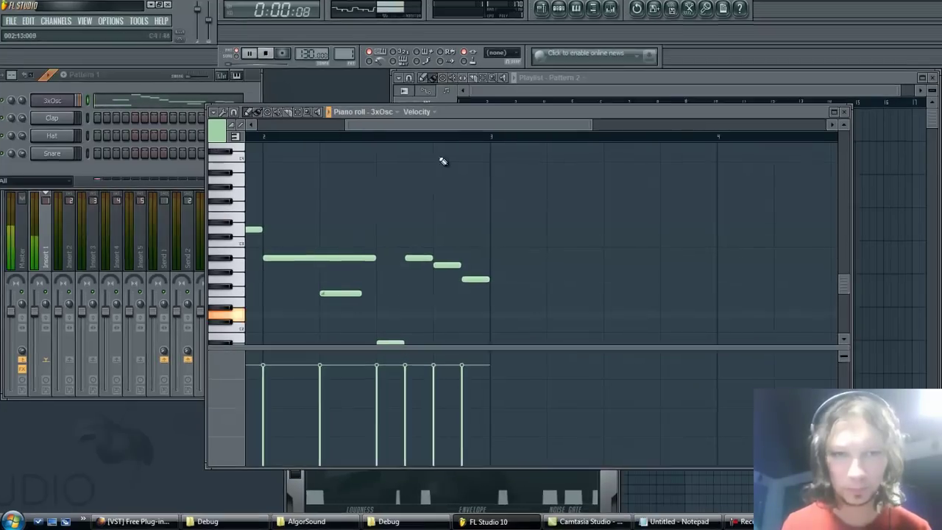
pyautogui.moveTo(389, 126); pyautogui.dragTo(300, 128)
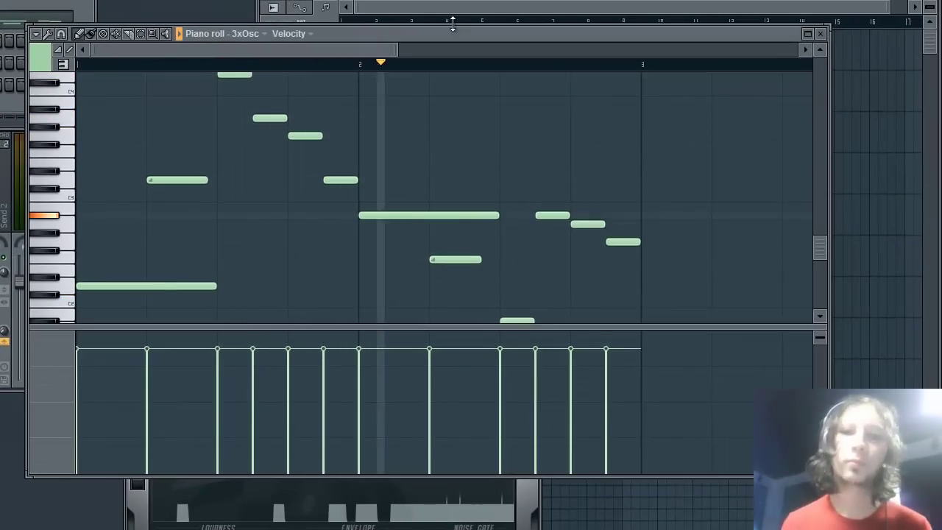
pyautogui.moveTo(479, 46); pyautogui.dragTo(479, 8)
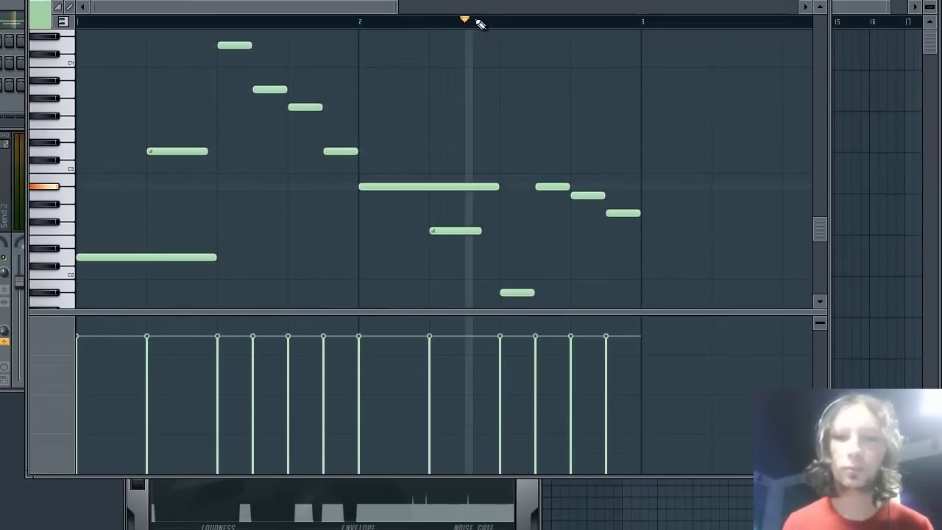
pyautogui.press('space')
# Place four consecutive Pattern 1 clips on Track 1 of the playlist, covering bars 1 to 8
pyautogui.click(879, 133)
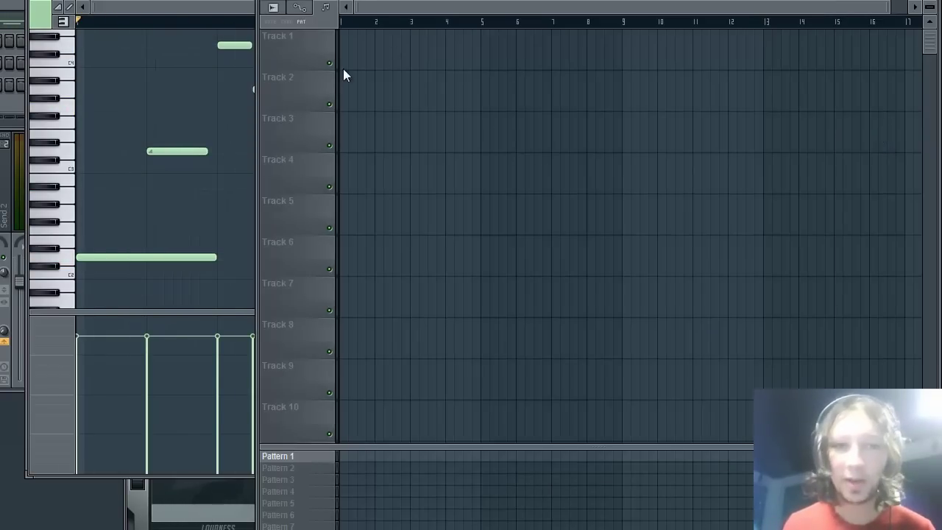
pyautogui.click(357, 39)
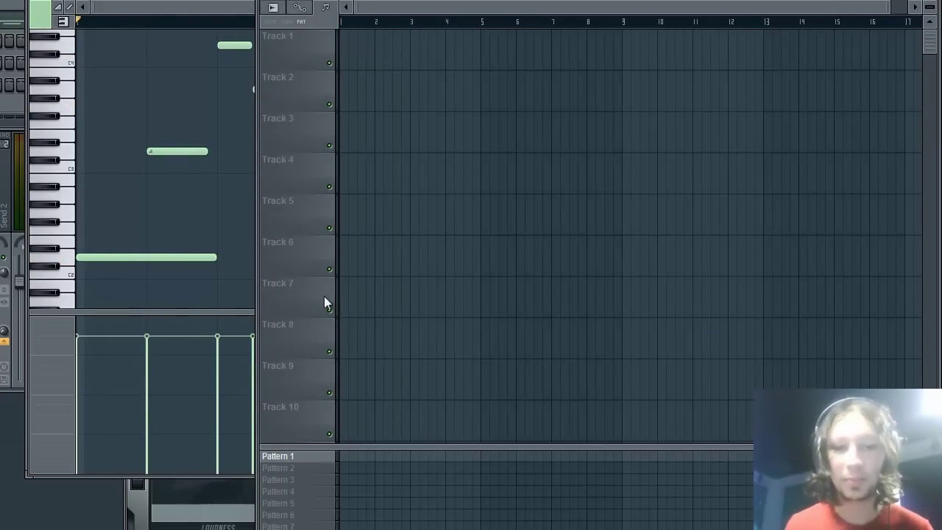
pyautogui.click(352, 58)
pyautogui.click(441, 46)
pyautogui.moveTo(443, 46); pyautogui.dragTo(435, 45)
pyautogui.click(494, 46)
pyautogui.click(560, 46)
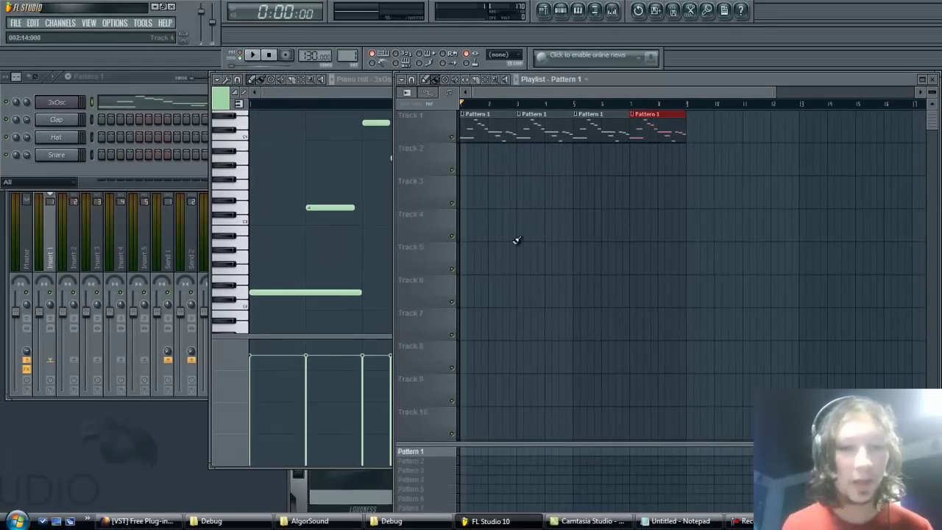
# Switch to Pattern 2 and replace the Clap channel's sound with the CB_Kick sample
pyautogui.click(423, 462)
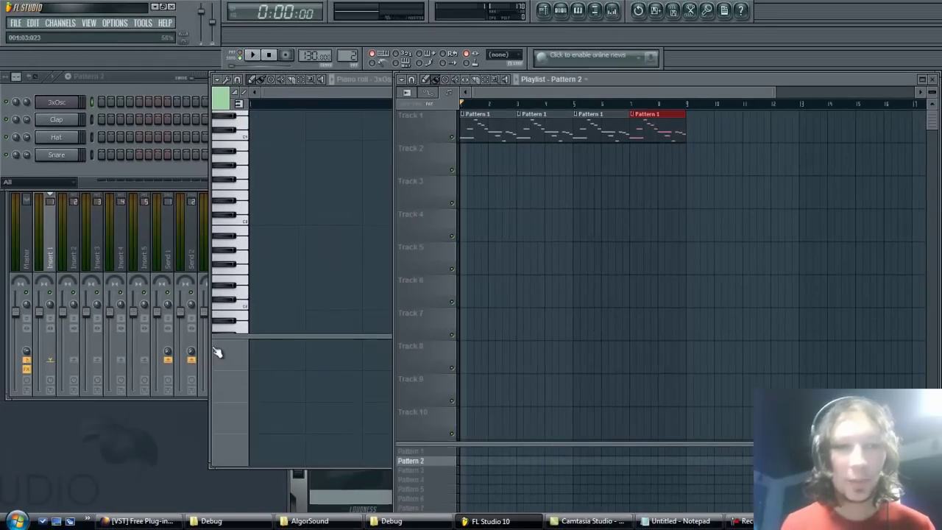
pyautogui.click(79, 119)
pyautogui.click(696, 190)
pyautogui.doubleClick(410, 156)
pyautogui.click(825, 130)
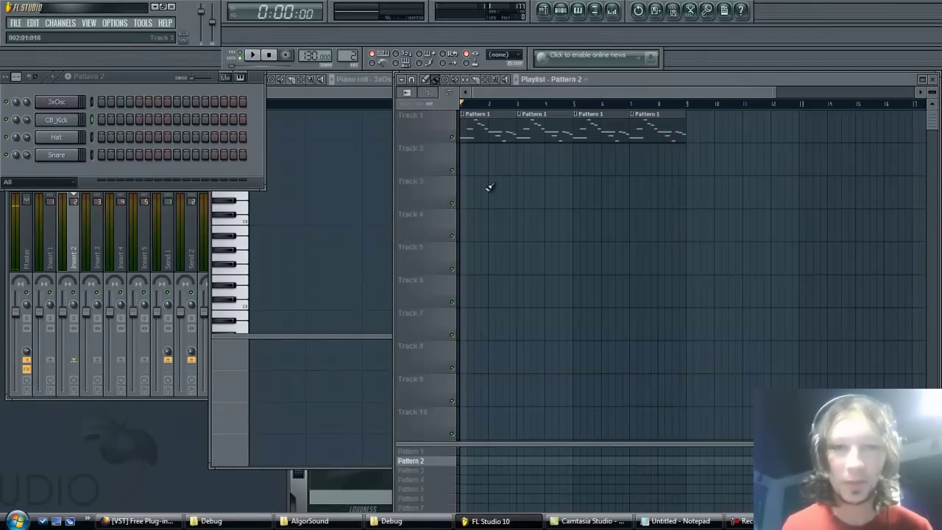
# In Pattern 2, put a CB_Kick hit on step 1 and a Snare hit on step 9, and play the beat
pyautogui.click(101, 119)
pyautogui.click(178, 154)
pyautogui.click(251, 55)
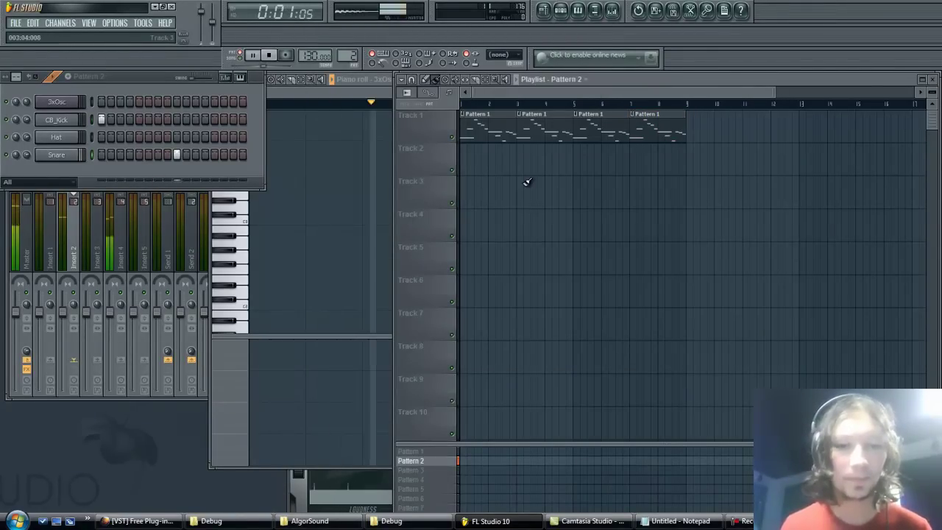
# Paint Pattern 2 clips along Track 2 across bars 1 to 8 and play the arrangement in song mode
pyautogui.moveTo(473, 158); pyautogui.dragTo(671, 165)
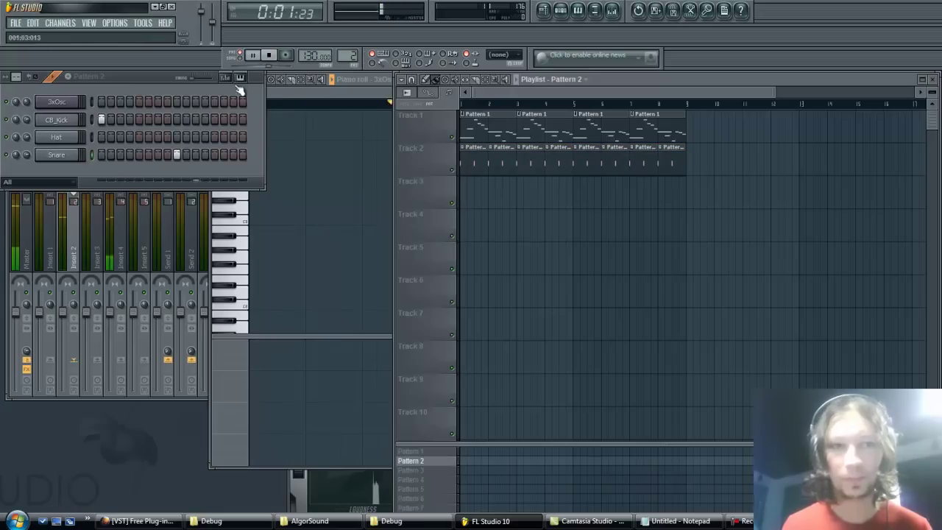
pyautogui.press('space')
pyautogui.click(239, 60)
pyautogui.press('space')
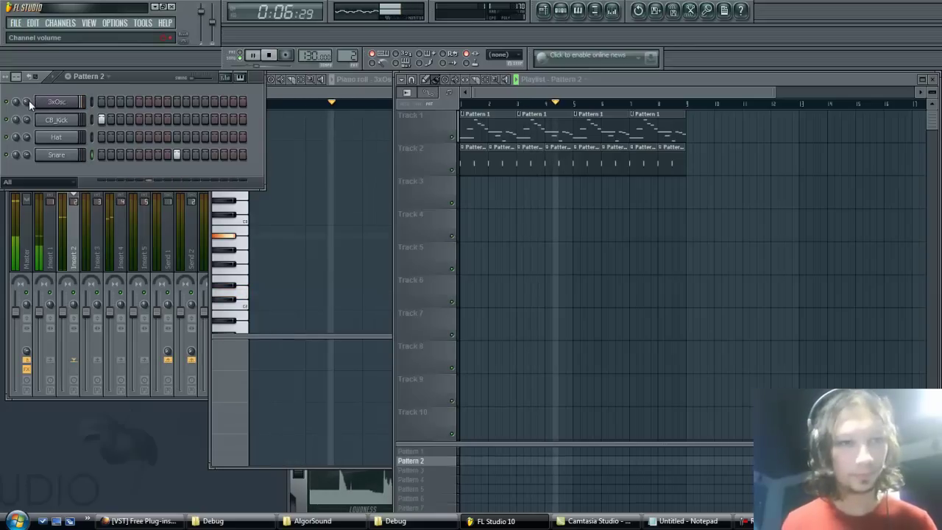
pyautogui.press('space')
# Open the 3xOsc channel settings, adjust an oscillator's coarse pitch, raise Osc 3's mix level to 100% and play the song
pyautogui.click(59, 102)
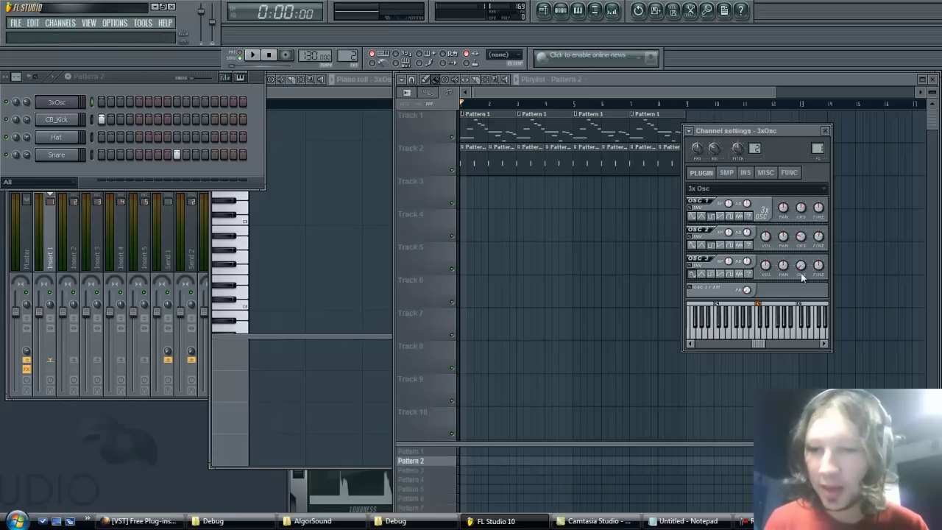
pyautogui.moveTo(807, 237); pyautogui.dragTo(817, 234)
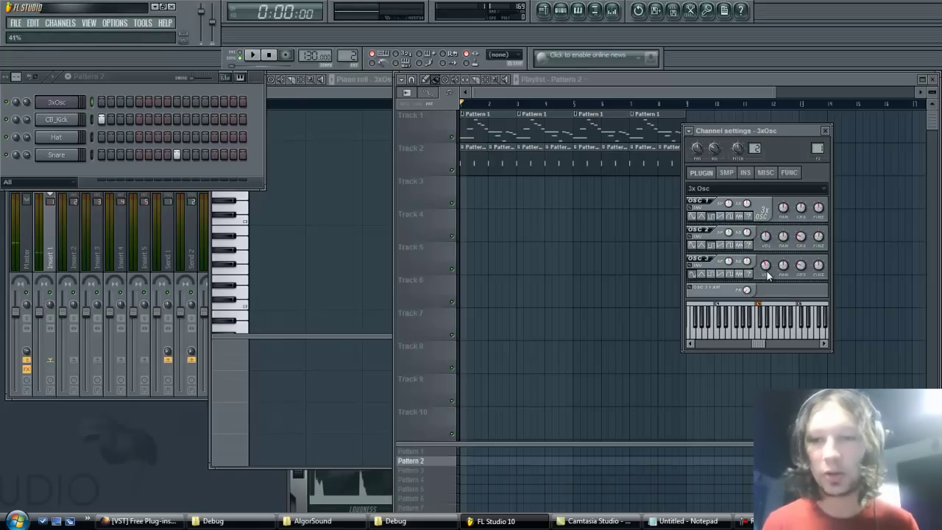
pyautogui.moveTo(765, 261); pyautogui.dragTo(766, 265)
pyautogui.press('space')
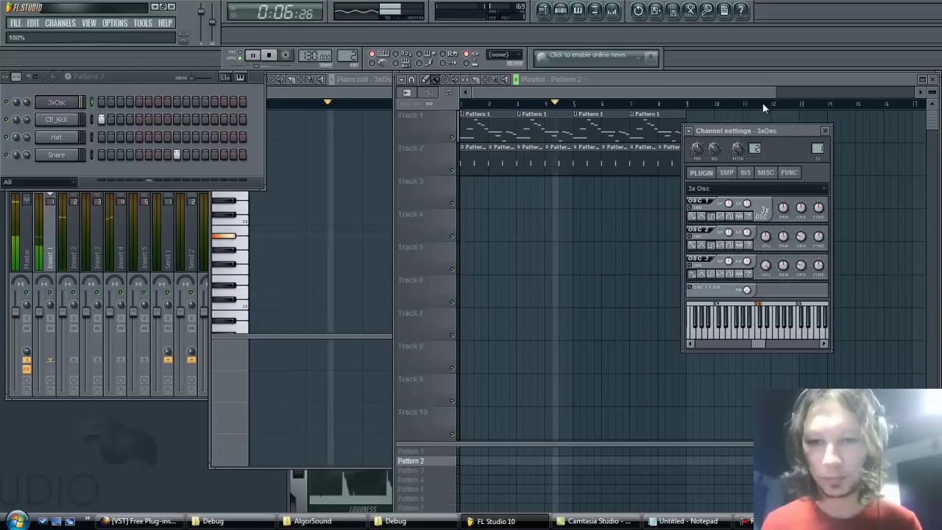
pyautogui.press('space')
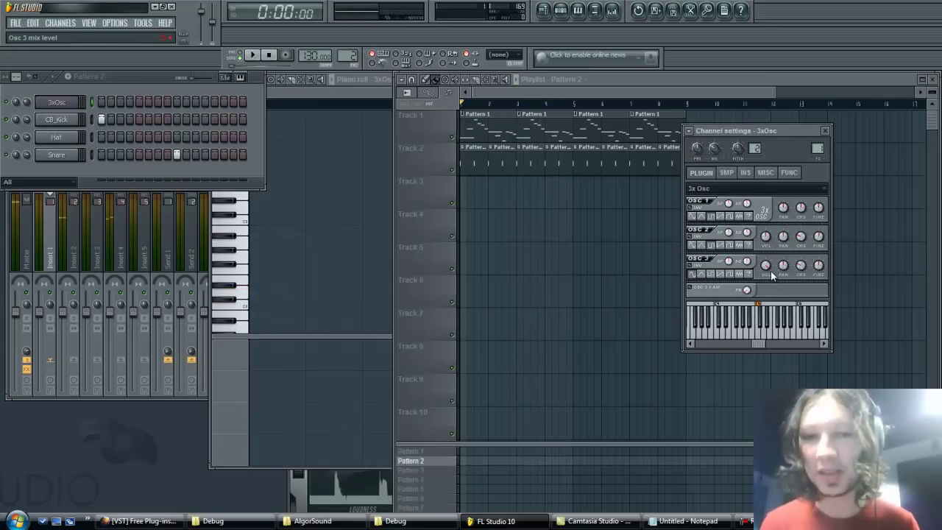
# Play the song again and readjust Osc 3's mix level
pyautogui.press('space')
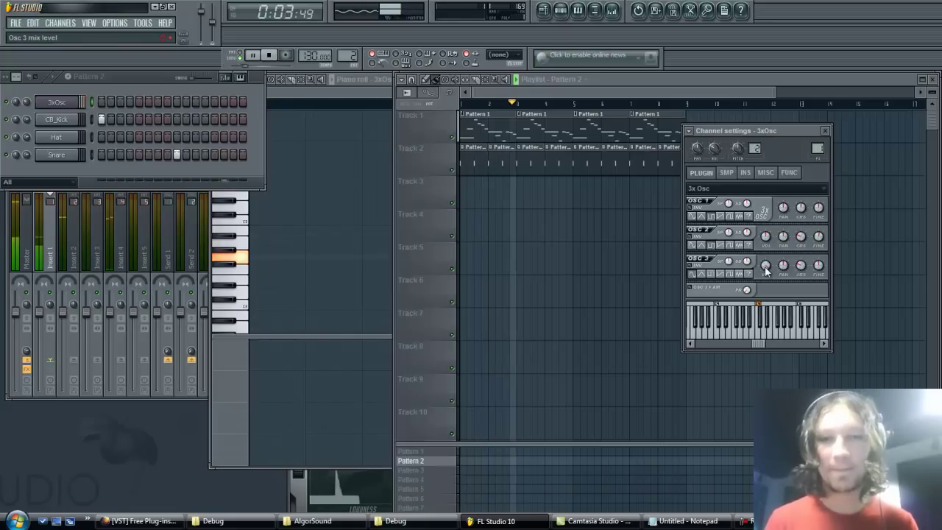
pyautogui.press('space')
pyautogui.moveTo(765, 265)
pyautogui.mouseDown()
pyautogui.moveTo(777, 342)
pyautogui.moveTo(755, 258)
pyautogui.mouseUp()
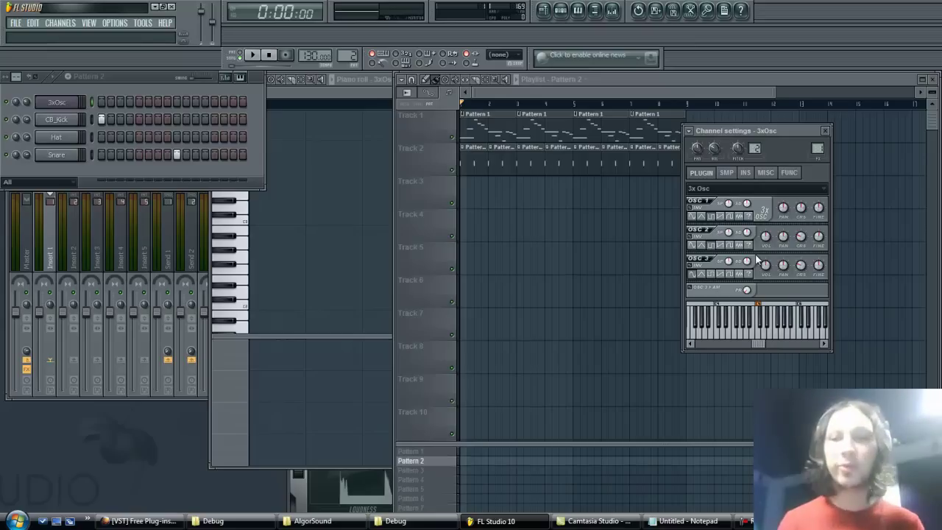
# Set the 3xOsc instrument filter type to SVF LPx2 and audition a note
pyautogui.click(746, 173)
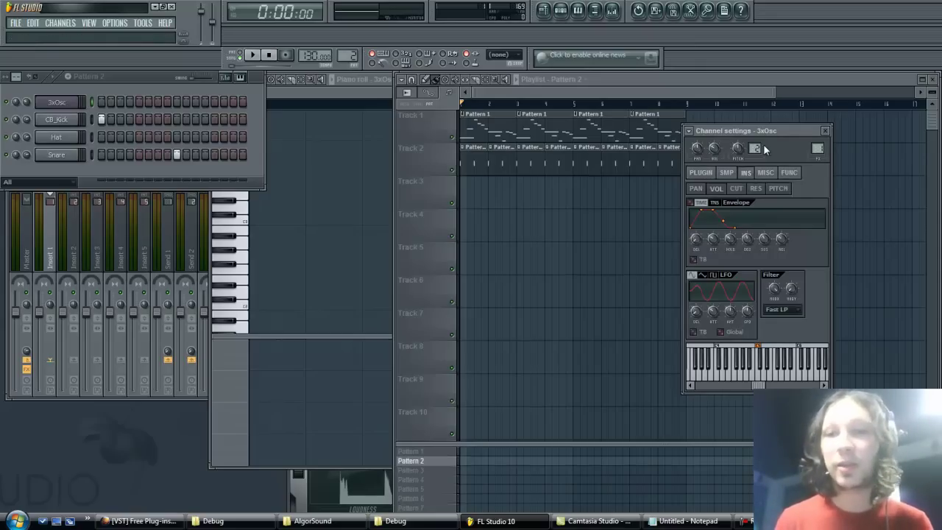
pyautogui.moveTo(772, 130); pyautogui.dragTo(790, 128)
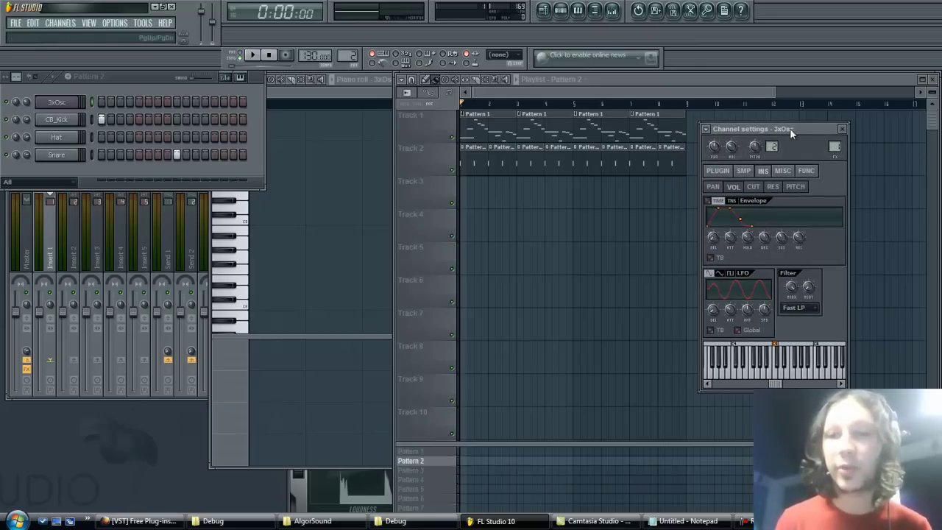
pyautogui.click(795, 309)
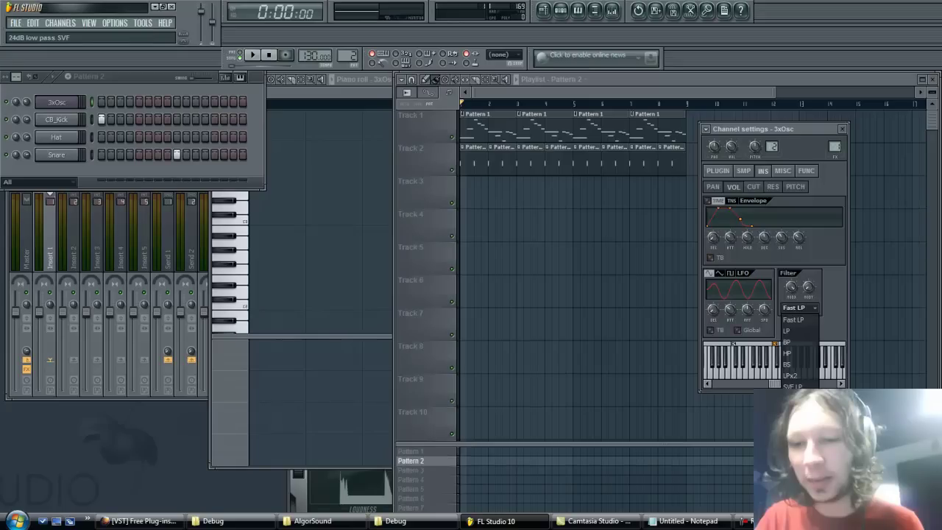
pyautogui.click(793, 398)
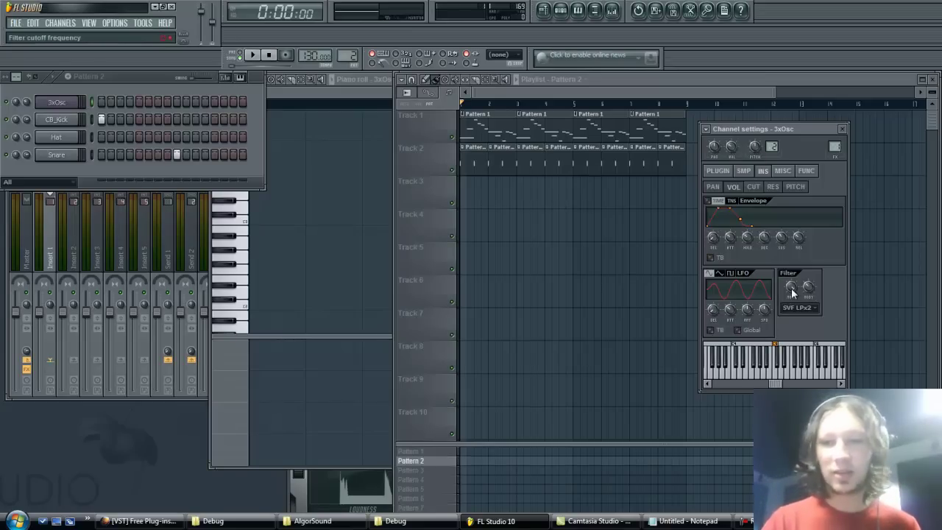
pyautogui.press('z')
pyautogui.press('z')
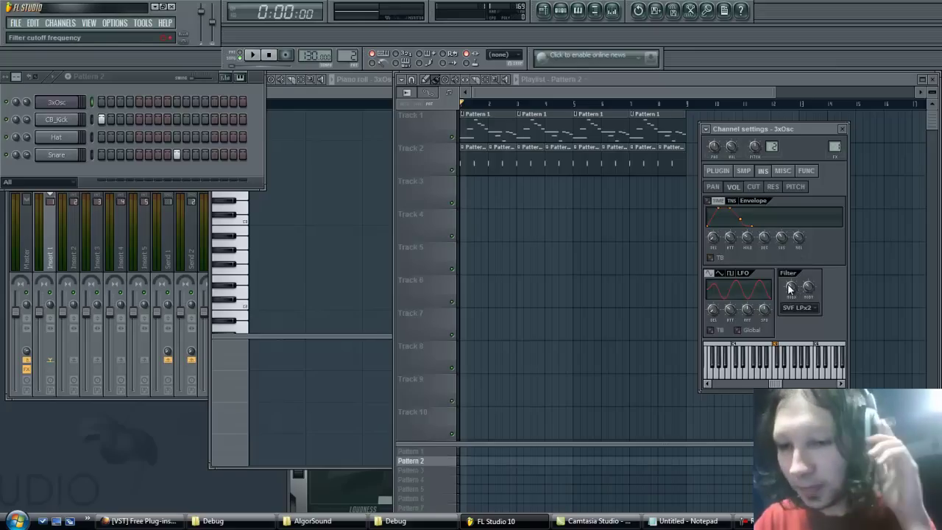
# Open Pattern 1's 3xOsc melody in the piano roll and show its filter cutoff frequency events for editing there
pyautogui.doubleClick(496, 130)
pyautogui.moveTo(517, 83); pyautogui.dragTo(422, 85)
pyautogui.moveTo(402, 96); pyautogui.dragTo(298, 101)
pyautogui.click(58, 104)
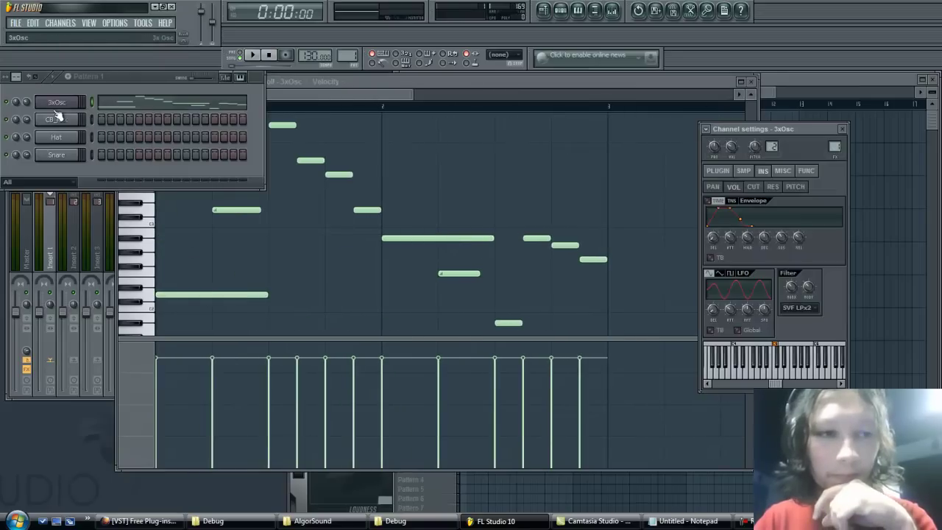
pyautogui.rightClick(792, 289)
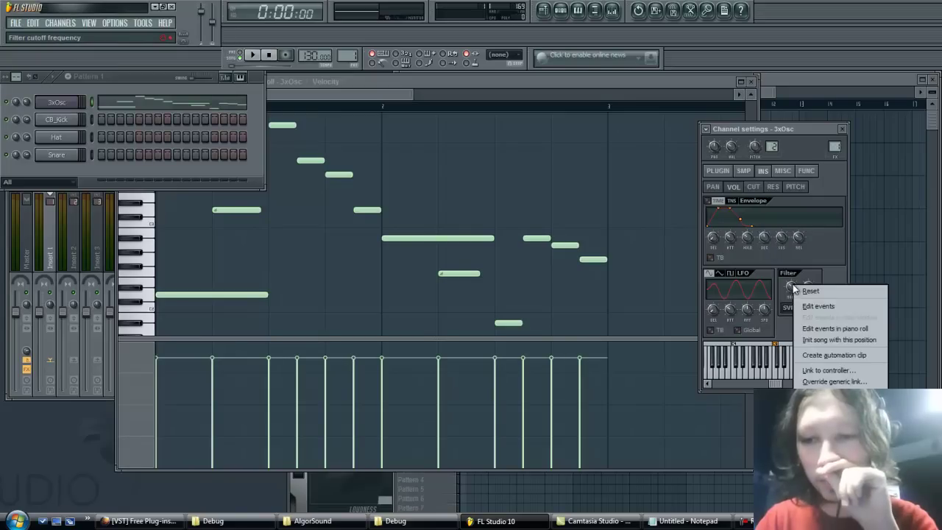
pyautogui.click(852, 332)
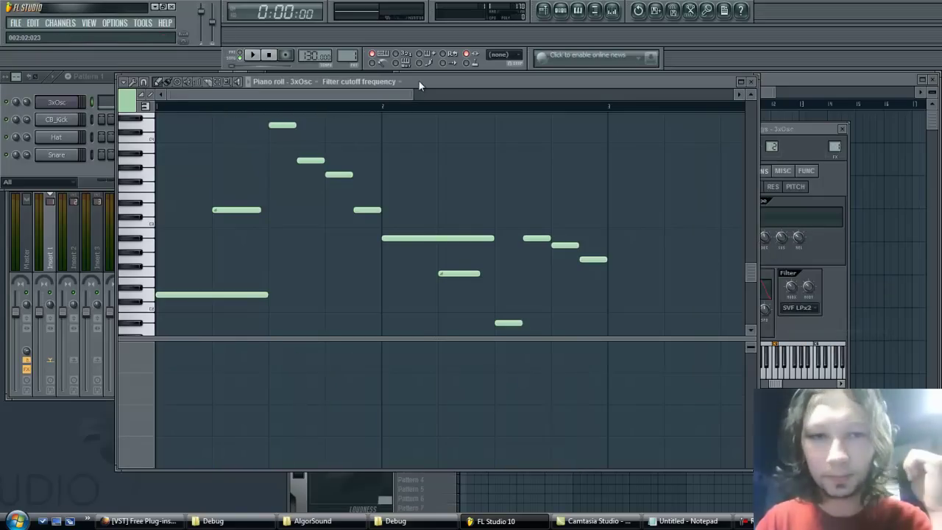
# Draw a filter cutoff ramp rising from zero to maximum across the first half of bar 1 and play it
pyautogui.moveTo(419, 79); pyautogui.dragTo(435, 78)
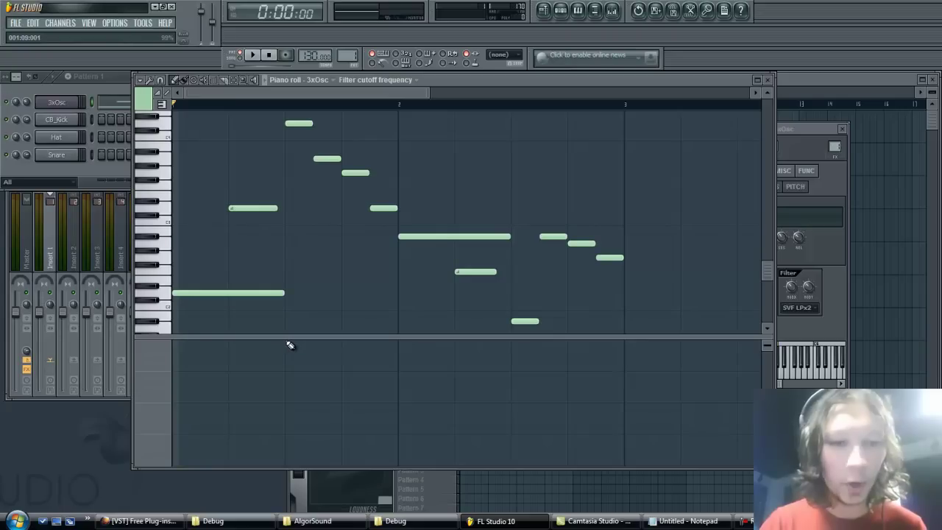
pyautogui.moveTo(290, 345)
pyautogui.mouseDown()
pyautogui.moveTo(225, 452)
pyautogui.moveTo(178, 461)
pyautogui.moveTo(175, 495)
pyautogui.mouseUp()
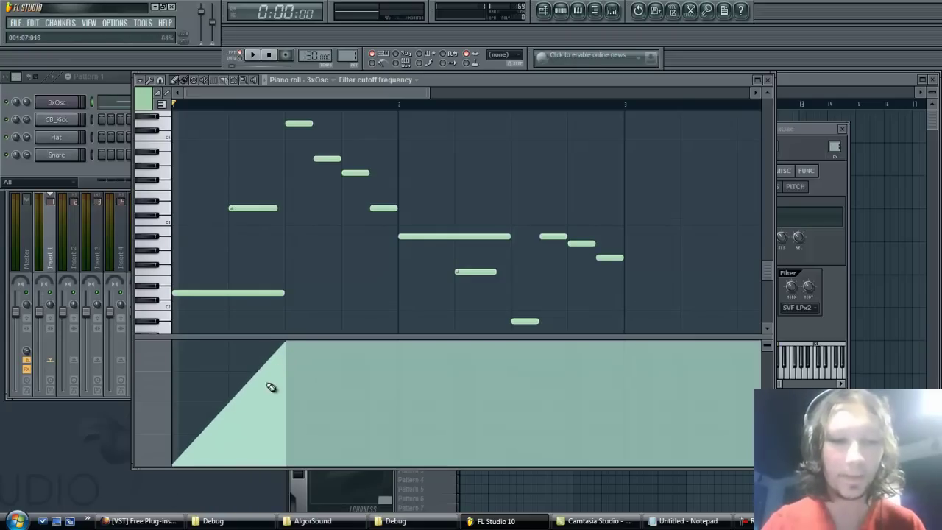
pyautogui.scroll(-3, 270, 301)
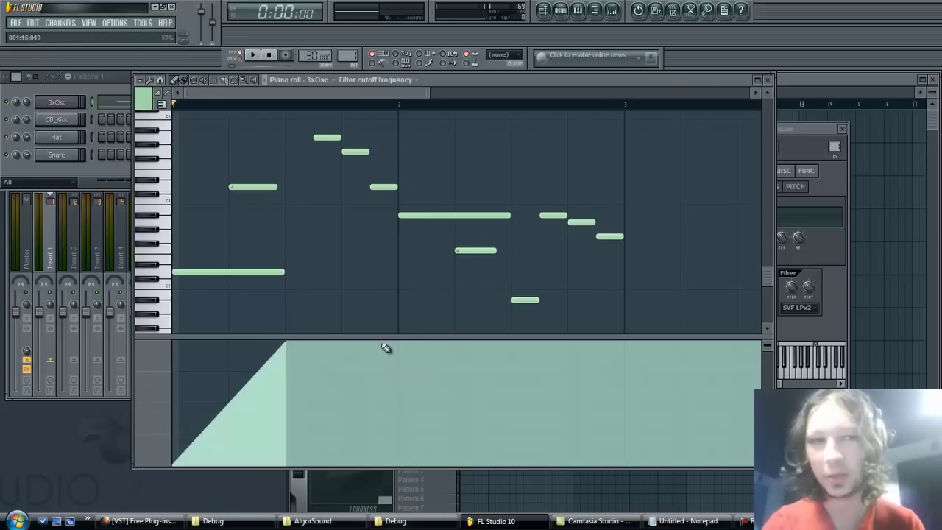
pyautogui.press('space')
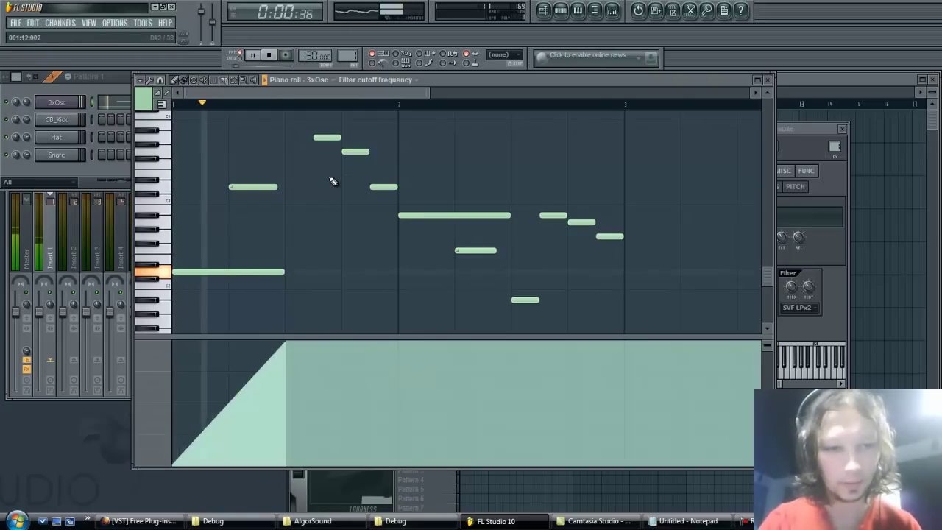
pyautogui.press('space')
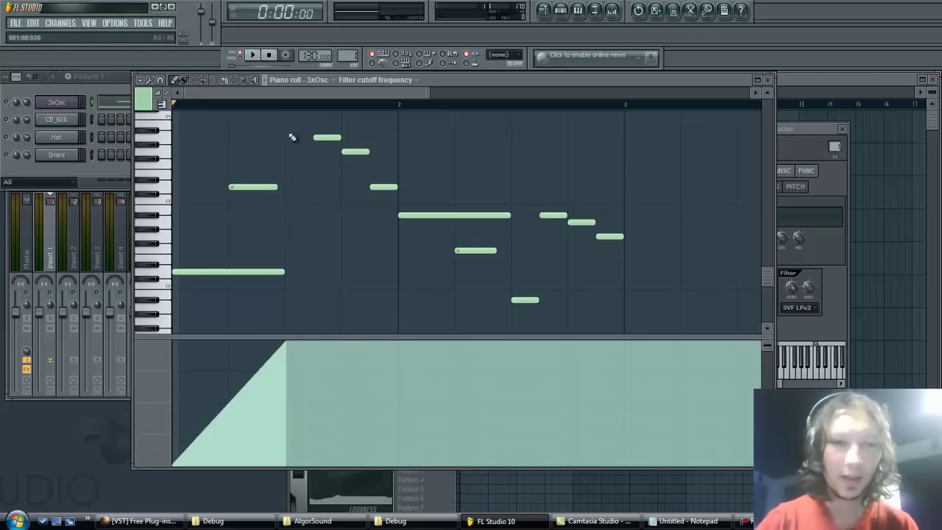
# Apply an LFO with a 1-step starting speed and an adjusted starting value to the filter cutoff in the second half of bar 1
pyautogui.moveTo(289, 106); pyautogui.dragTo(405, 124)
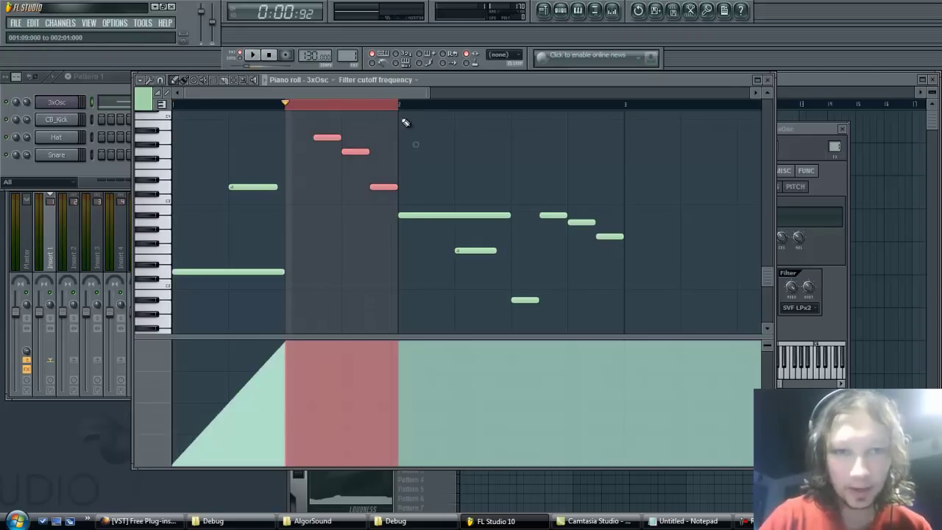
pyautogui.click(151, 81)
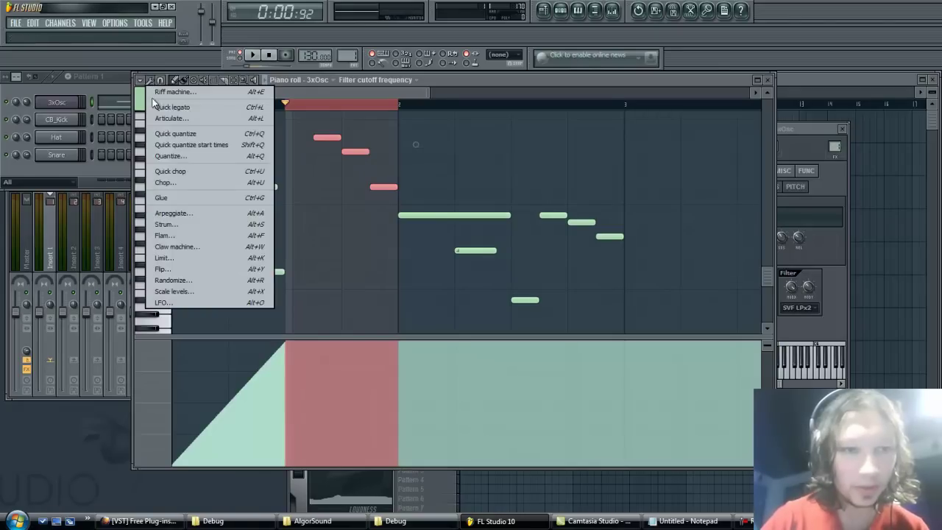
pyautogui.click(192, 304)
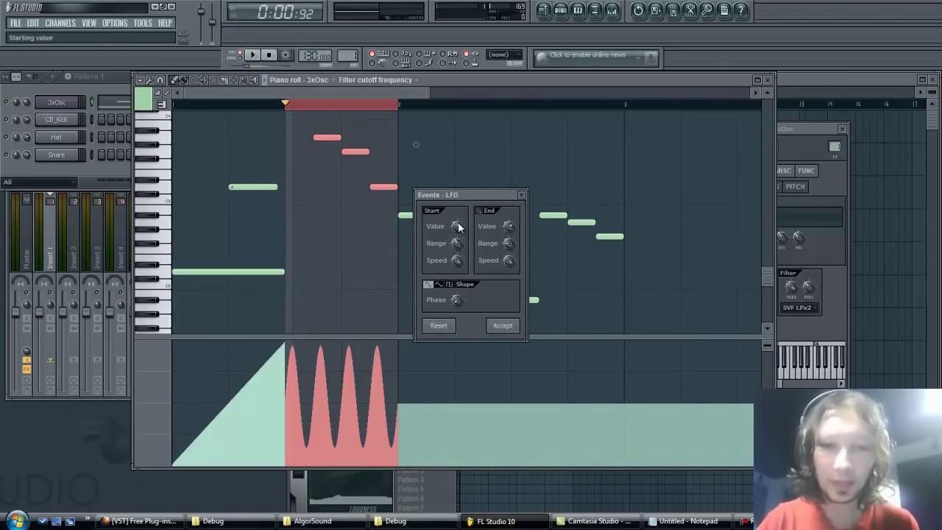
pyautogui.moveTo(457, 226); pyautogui.dragTo(459, 262)
pyautogui.rightClick(456, 262)
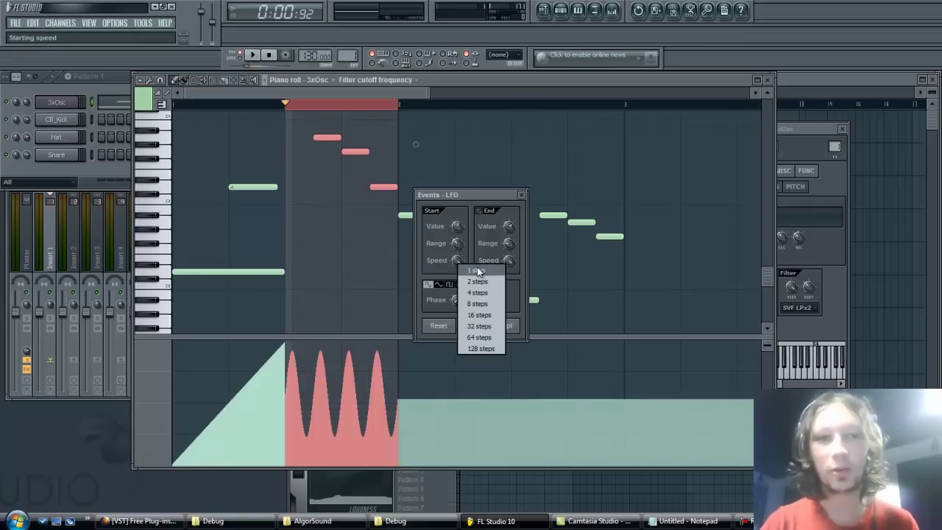
pyautogui.click(472, 269)
pyautogui.rightClick(456, 261)
pyautogui.click(492, 265)
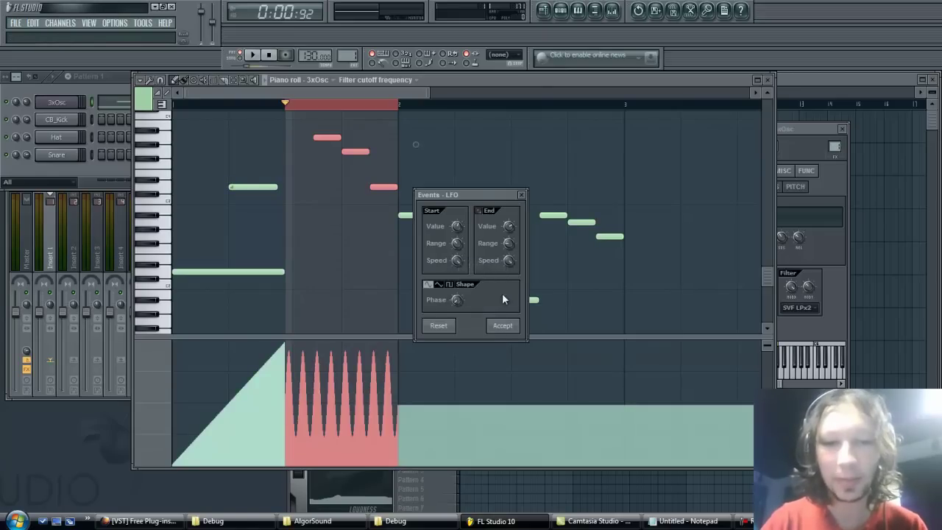
pyautogui.click(502, 325)
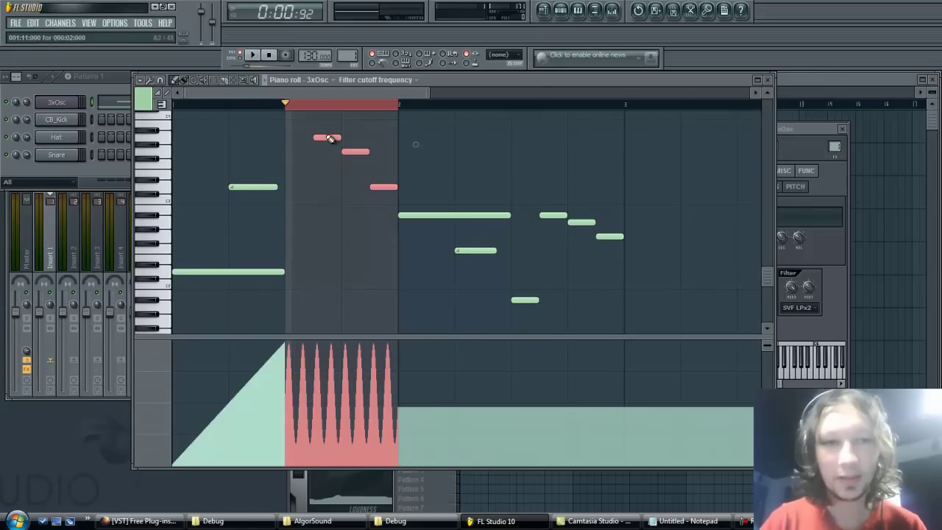
# Clear the time selection and play Pattern 1 to hear the cutoff modulation
pyautogui.click(316, 104)
pyautogui.press('space')
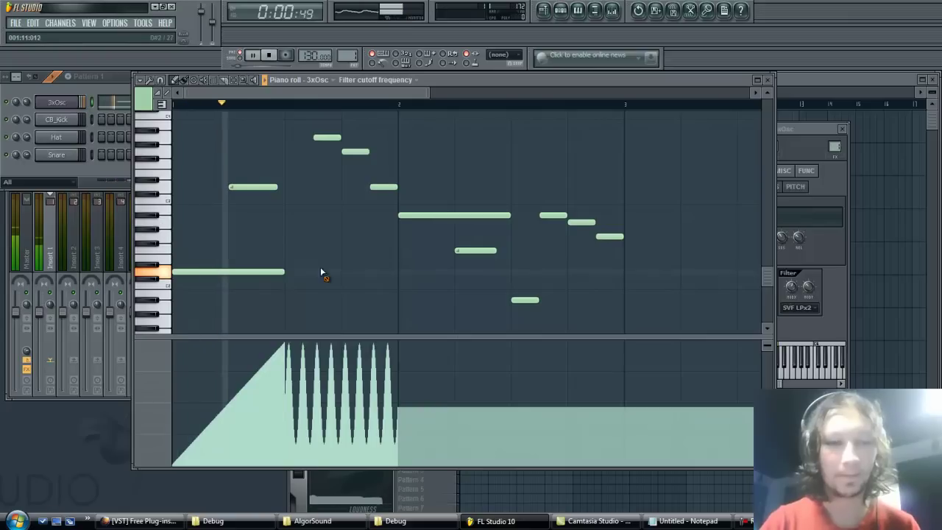
pyautogui.press('space')
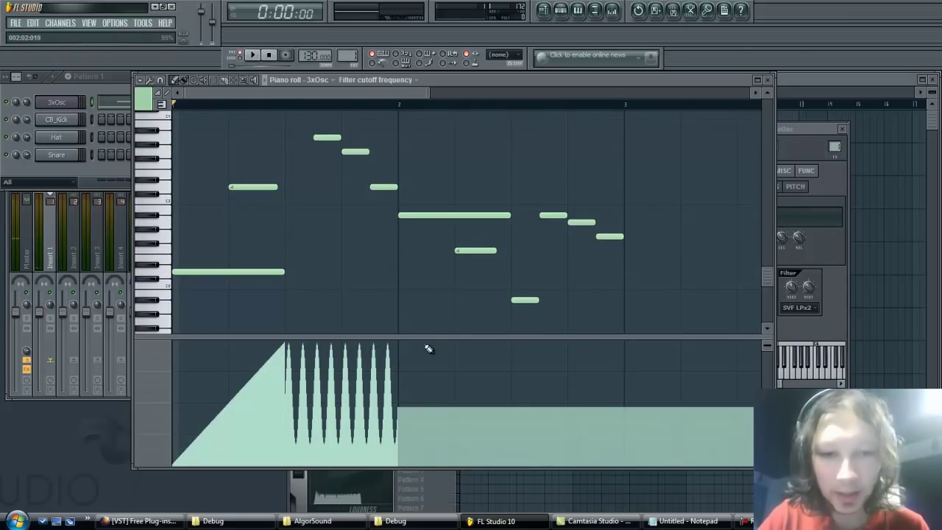
# Draw three consecutive two-step filter cutoff ramps rising from zero to maximum at the start of bar 2, and play the pattern
pyautogui.moveTo(431, 347); pyautogui.dragTo(407, 483)
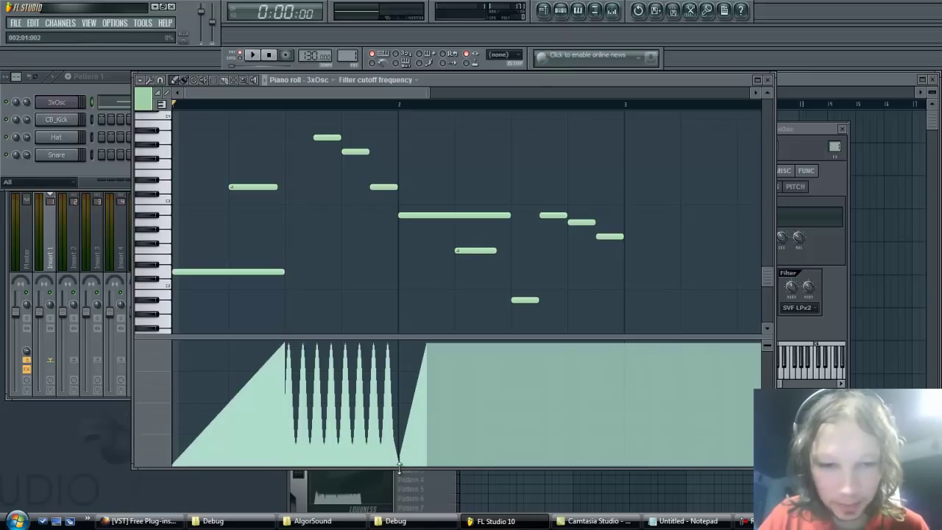
pyautogui.moveTo(459, 347)
pyautogui.mouseDown()
pyautogui.moveTo(443, 474)
pyautogui.moveTo(433, 488)
pyautogui.mouseUp()
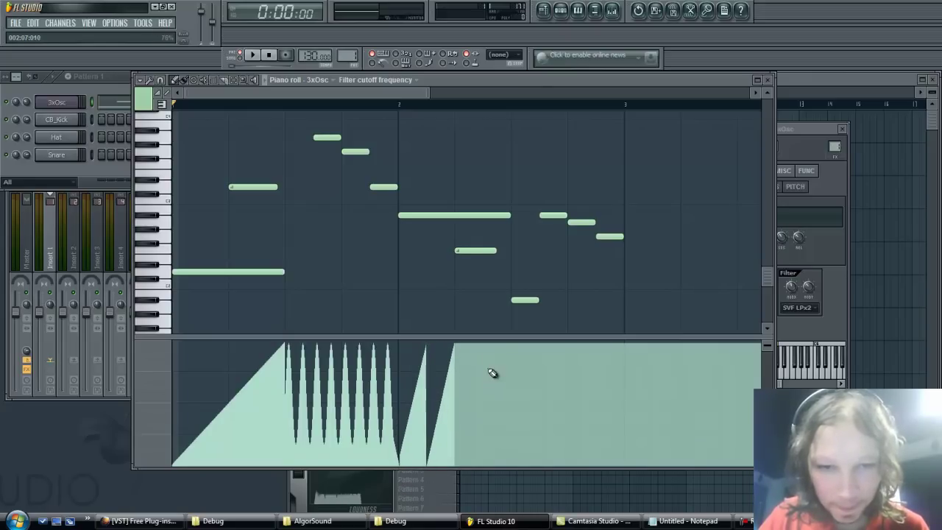
pyautogui.moveTo(486, 347)
pyautogui.mouseDown()
pyautogui.moveTo(474, 474)
pyautogui.moveTo(458, 488)
pyautogui.mouseUp()
pyautogui.press('space')
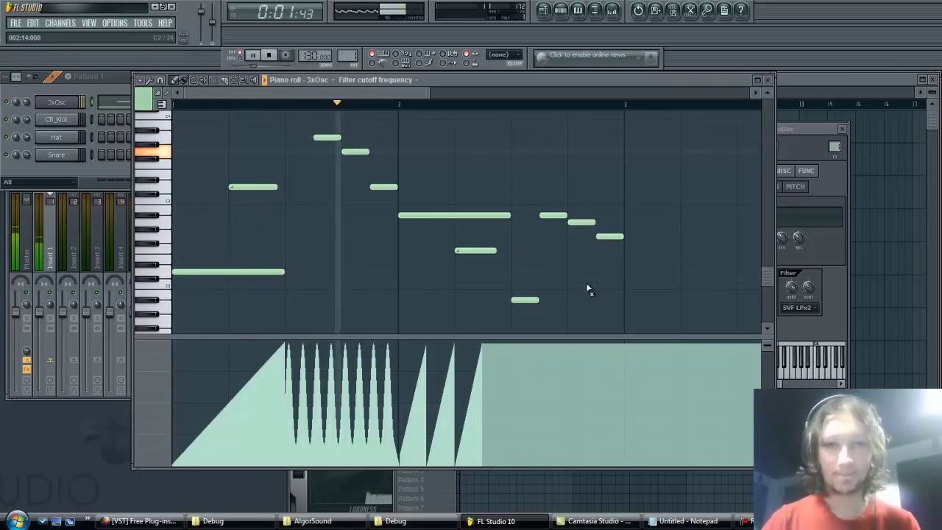
pyautogui.press('space')
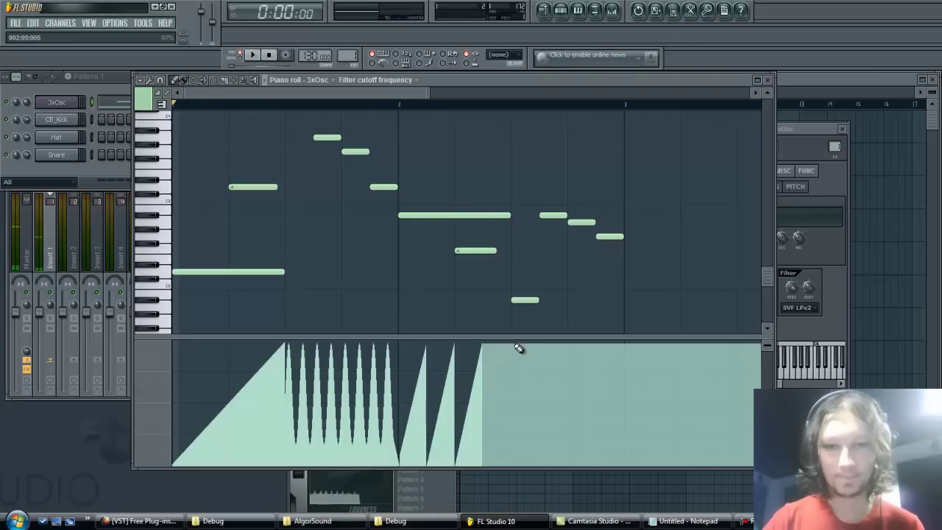
# Redraw the third cutoff ramp in bar 2 as a longer four-step rise ending mid-bar, and play the pattern
pyautogui.moveTo(510, 368)
pyautogui.mouseDown()
pyautogui.moveTo(473, 479)
pyautogui.moveTo(457, 489)
pyautogui.mouseUp()
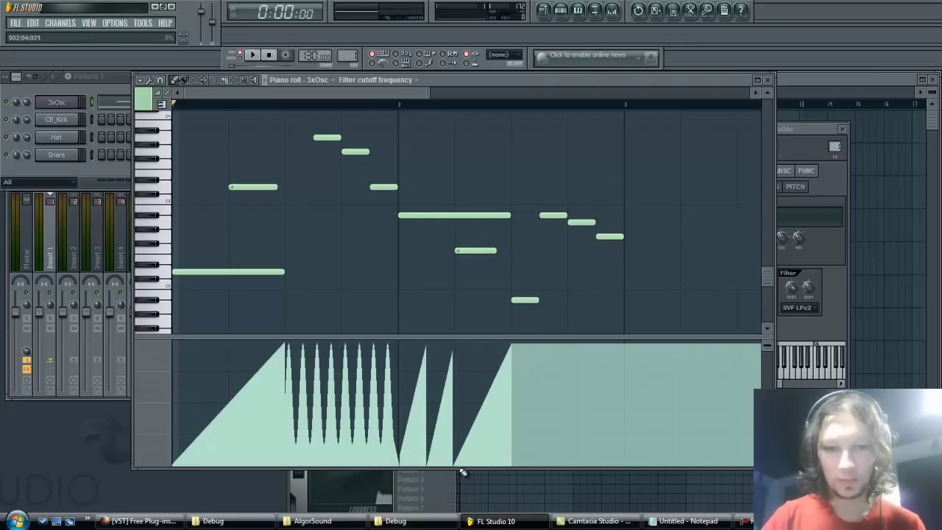
pyautogui.press('space')
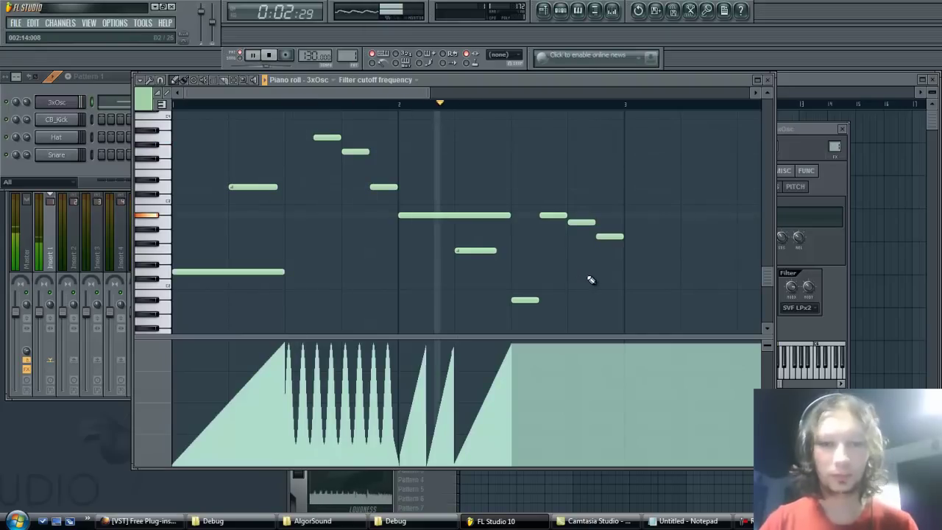
pyautogui.press('space')
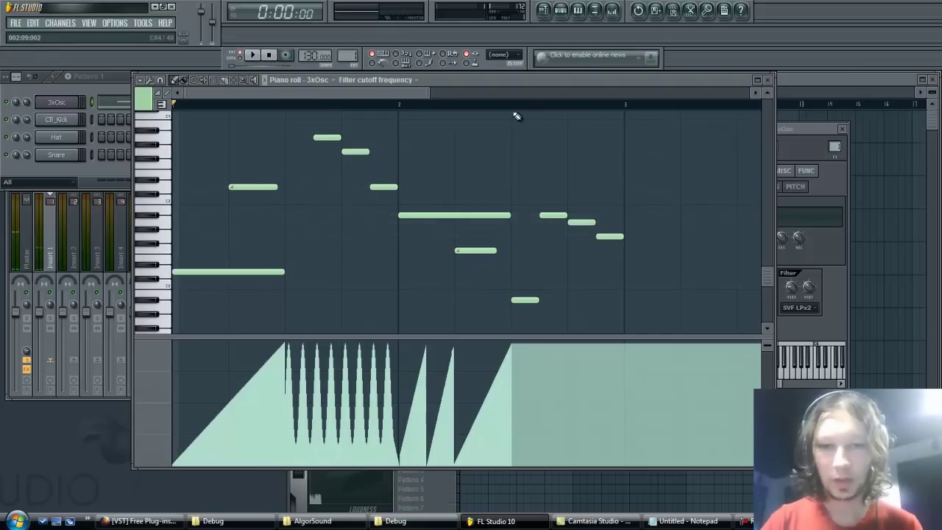
# Apply an LFO with a slower starting speed and a slightly lowered starting value to the filter cutoff in the second half of bar 2
pyautogui.moveTo(512, 104); pyautogui.dragTo(621, 116)
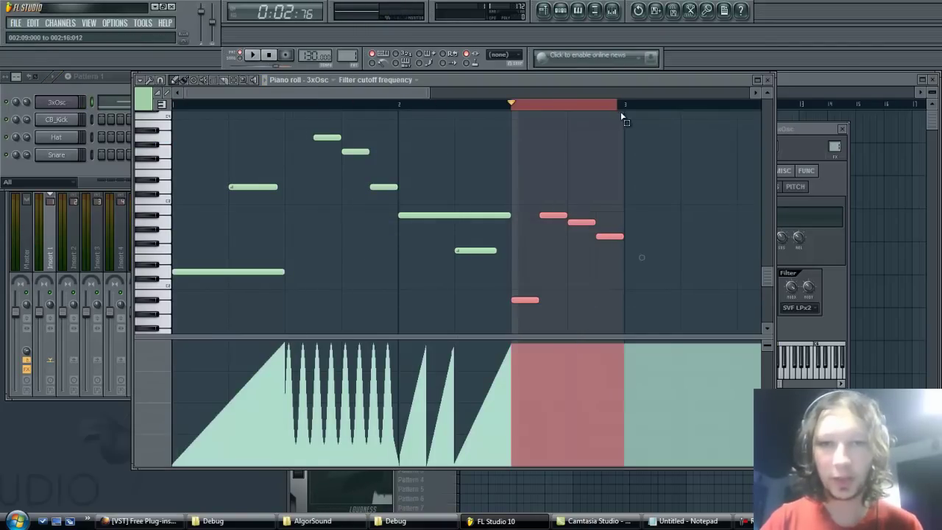
pyautogui.click(150, 82)
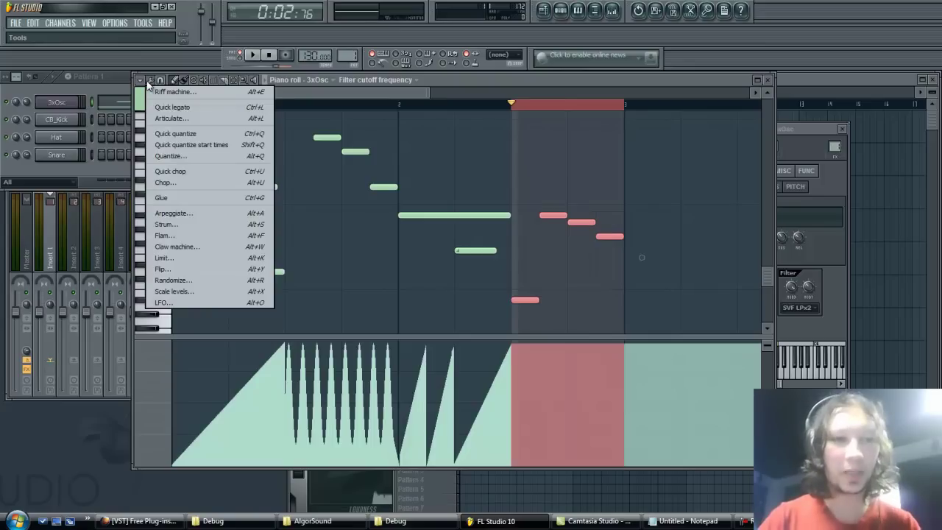
pyautogui.click(230, 302)
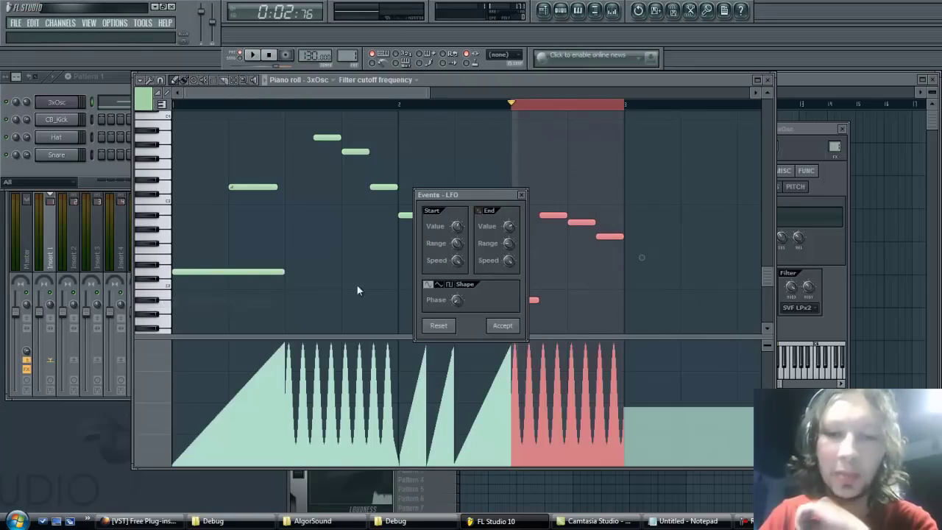
pyautogui.rightClick(456, 266)
pyautogui.rightClick(455, 257)
pyautogui.click(471, 277)
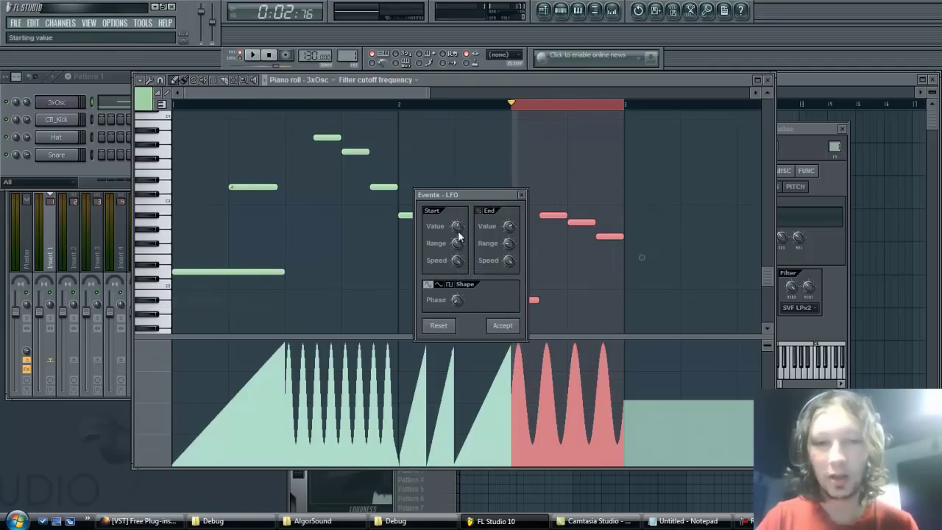
pyautogui.moveTo(459, 231); pyautogui.dragTo(461, 235)
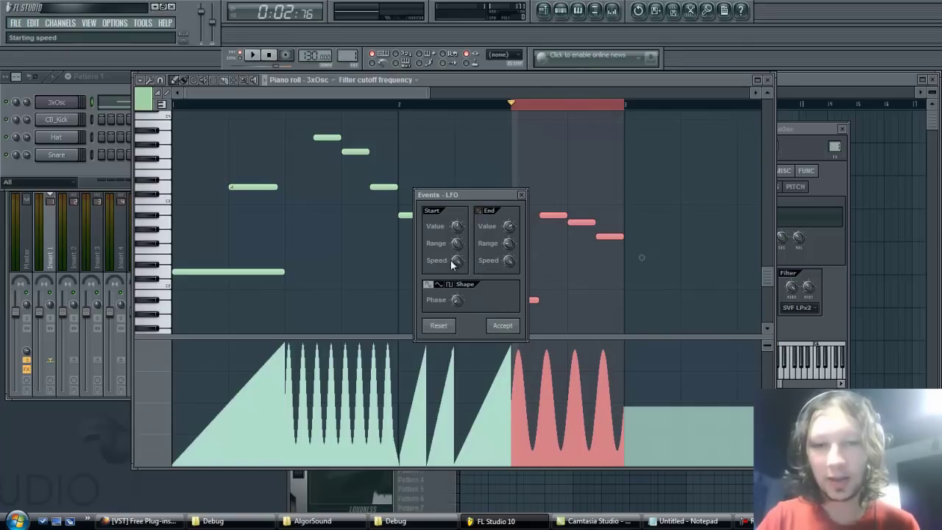
pyautogui.rightClick(455, 262)
pyautogui.click(465, 277)
pyautogui.click(500, 326)
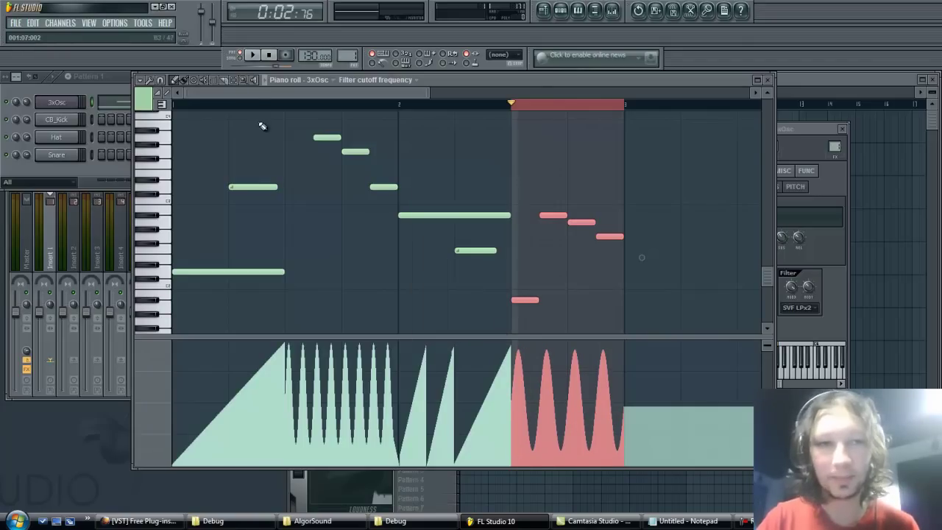
# Clear the time selection and play Pattern 1 through to hear the bar 2 cutoff modulation
pyautogui.click(259, 105)
pyautogui.press('space')
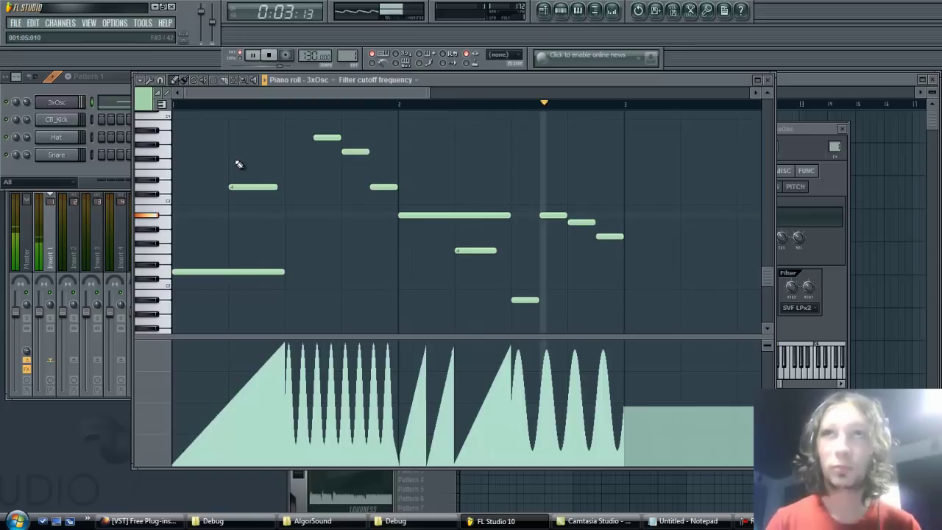
pyautogui.press('space')
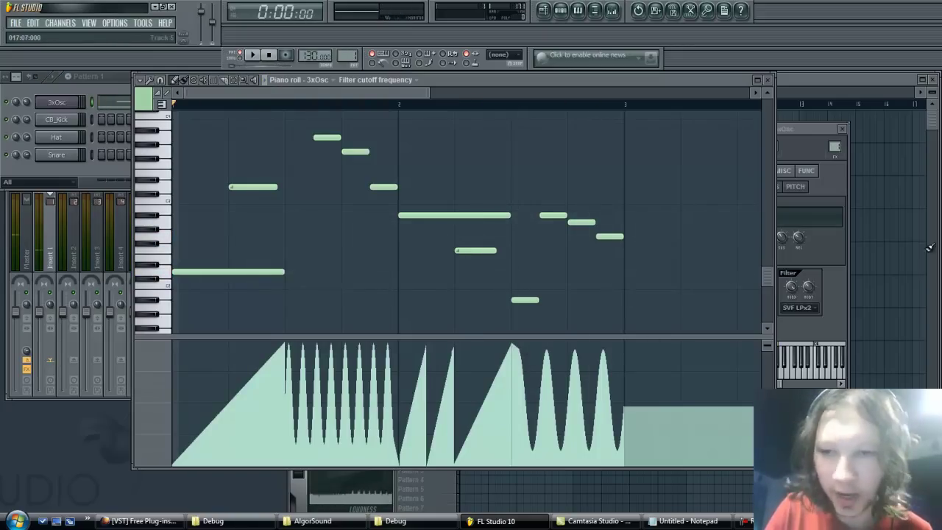
# Bring up the playlist and play the whole song with the bass and drums together
pyautogui.press('F5')
pyautogui.press('space')
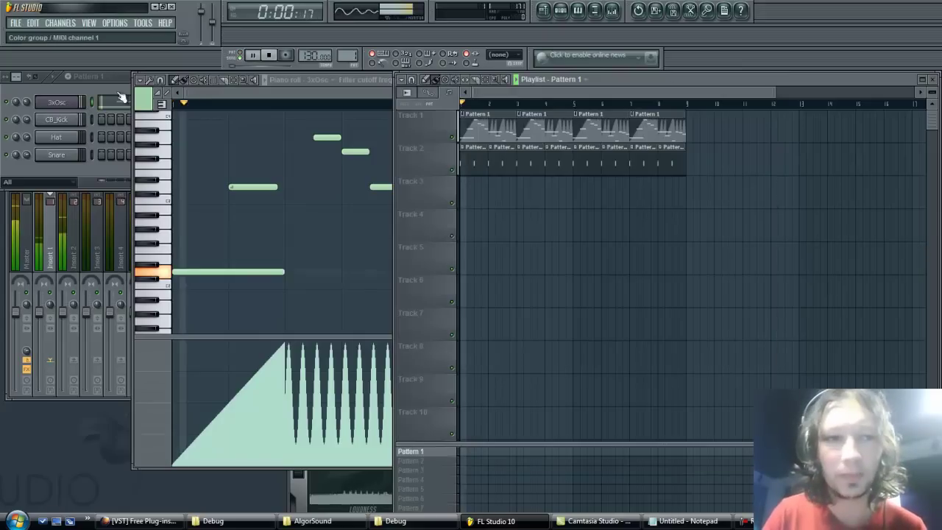
pyautogui.click(26, 103)
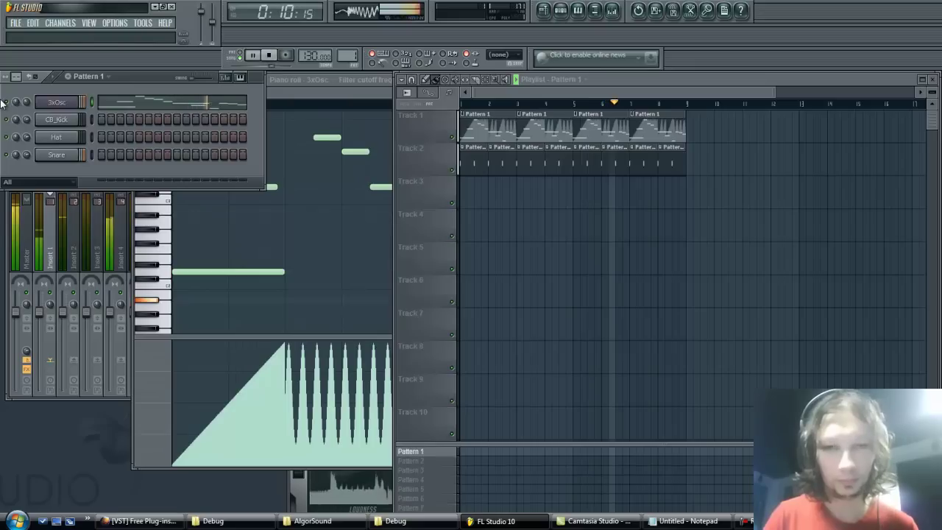
pyautogui.press('space')
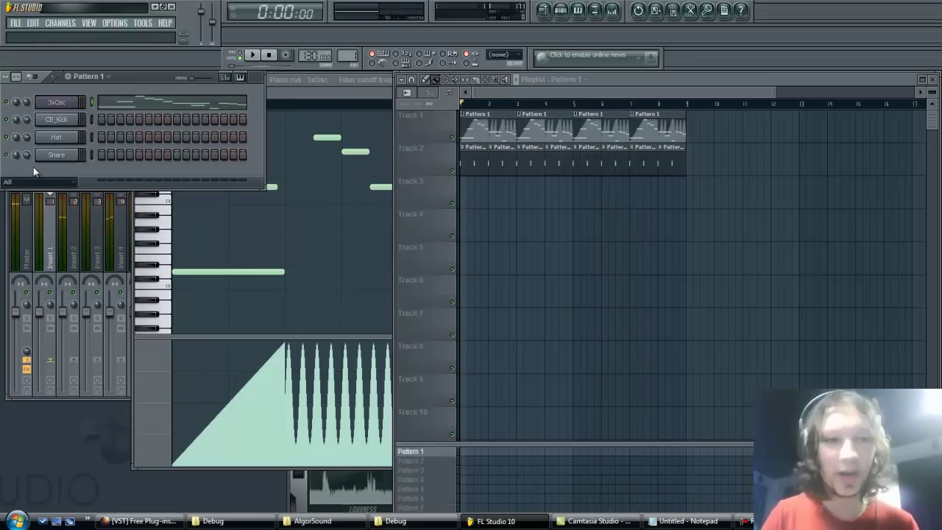
# Load Fruity Flangus into the first effect slot of mixer Insert 1 and move its window clear of the 3xOsc channel settings
pyautogui.click(68, 102)
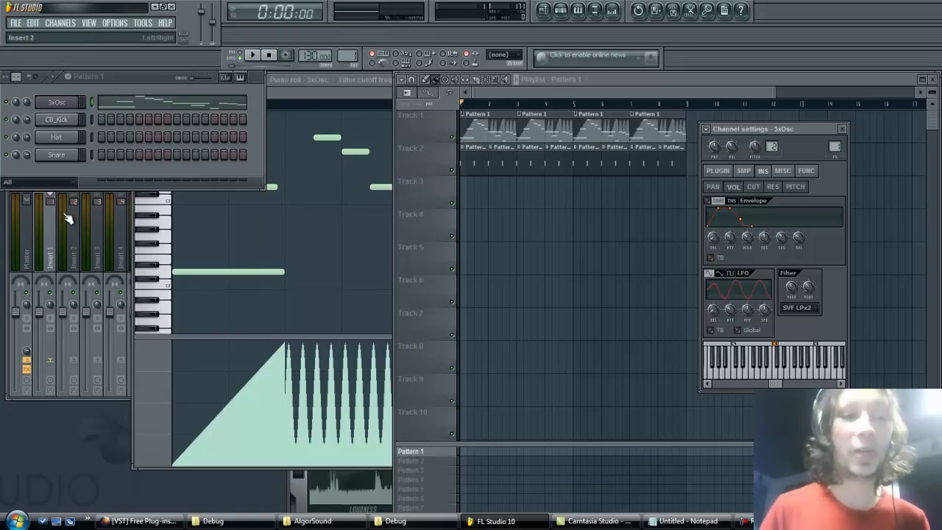
pyautogui.click(62, 217)
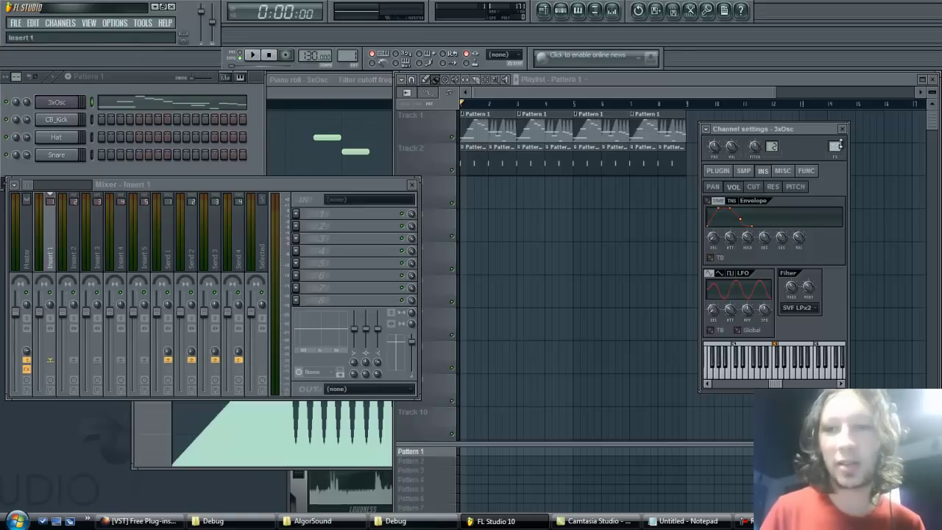
pyautogui.click(299, 215)
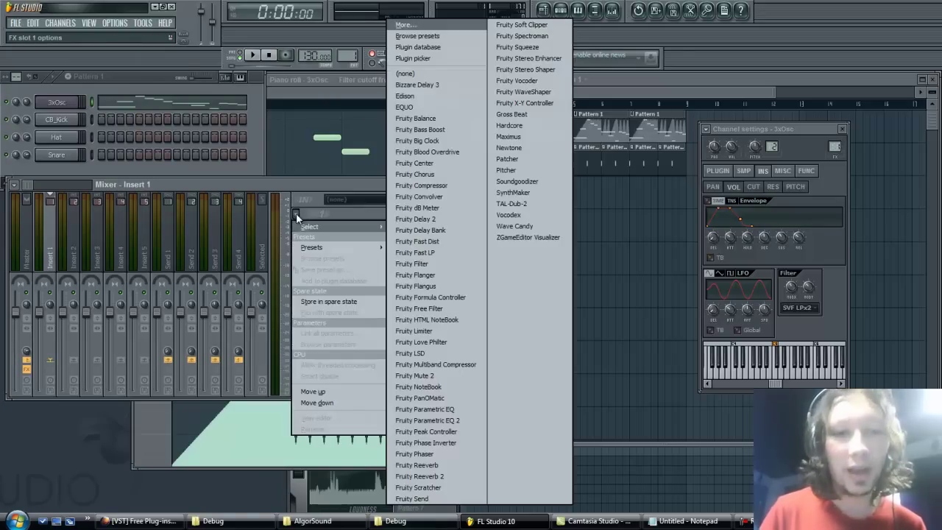
pyautogui.click(446, 286)
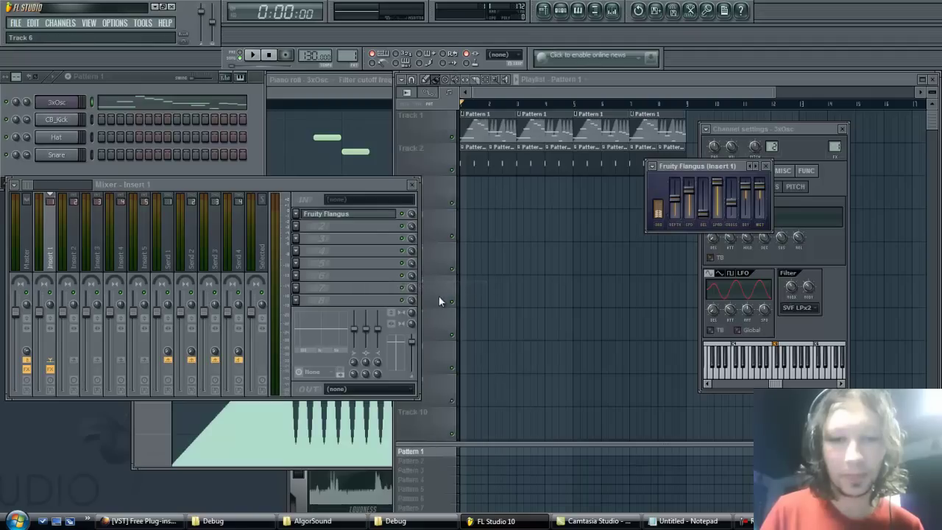
pyautogui.moveTo(692, 169); pyautogui.dragTo(574, 243)
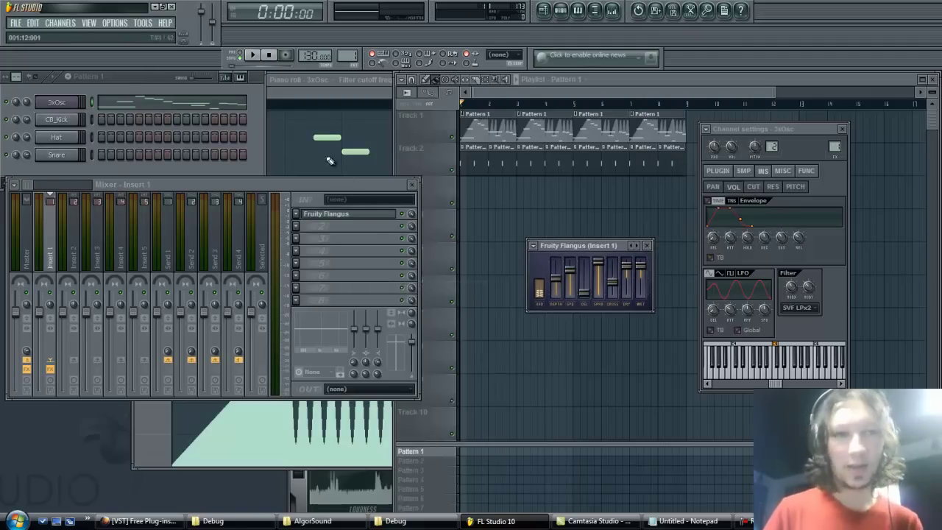
# Play the song with Fruity Flangus active on the bass, and stop playback
pyautogui.press('space')
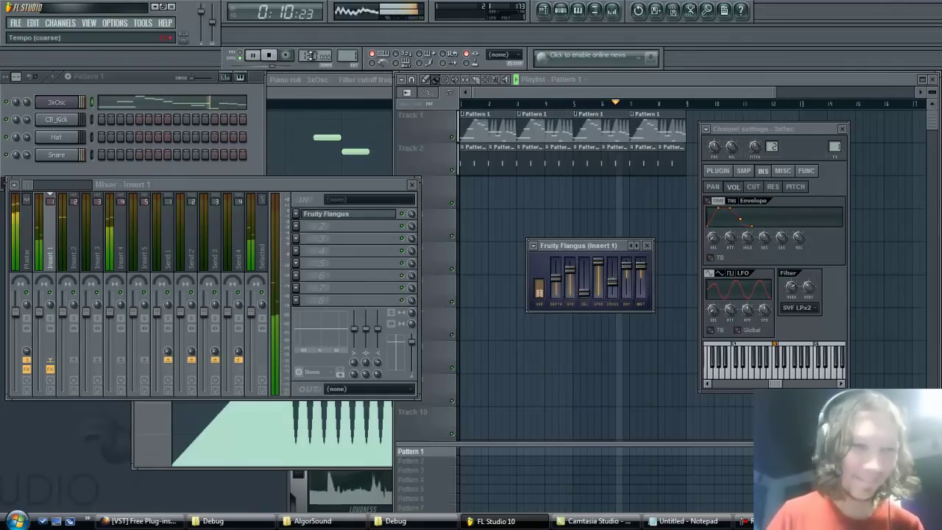
pyautogui.click(426, 241)
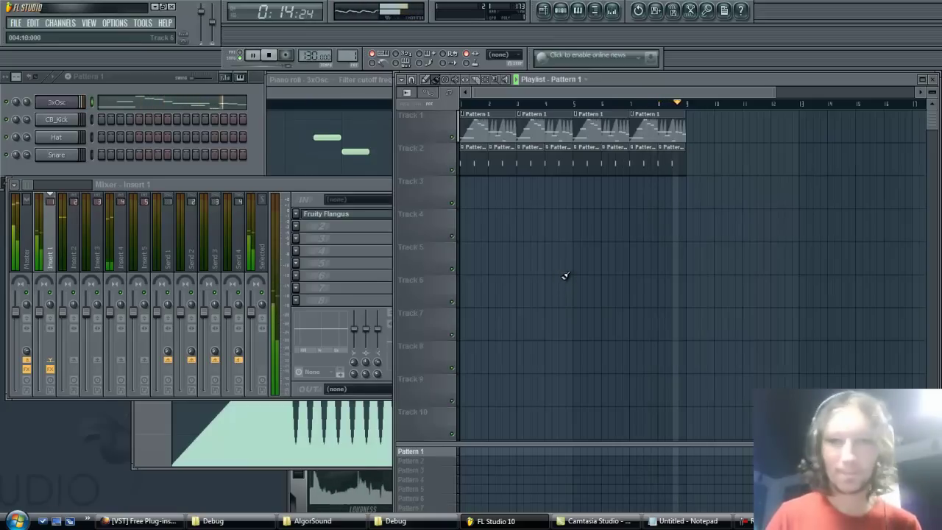
pyautogui.press('space')
# Delete the second and fourth Pattern 1 clips from Track 1, and copy all of Pattern 1's 3xOsc notes
pyautogui.rightClick(522, 129)
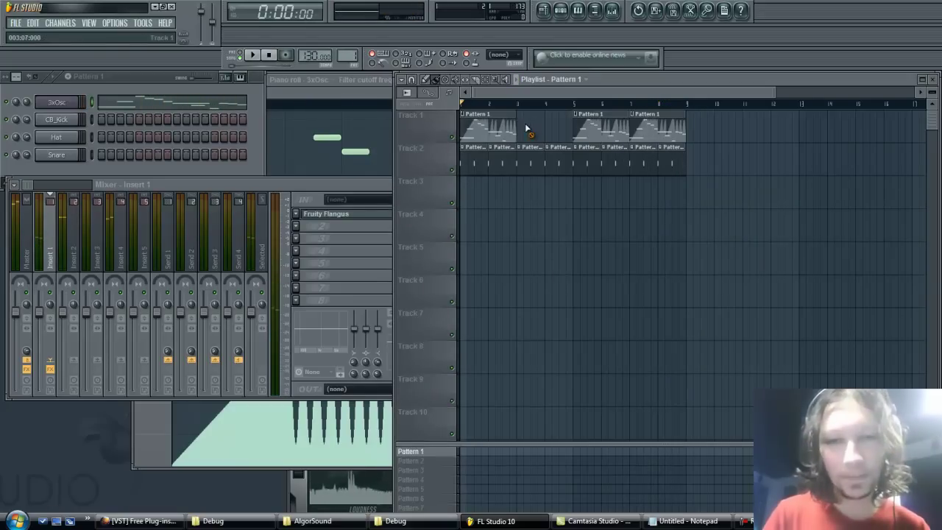
pyautogui.rightClick(642, 128)
pyautogui.doubleClick(470, 130)
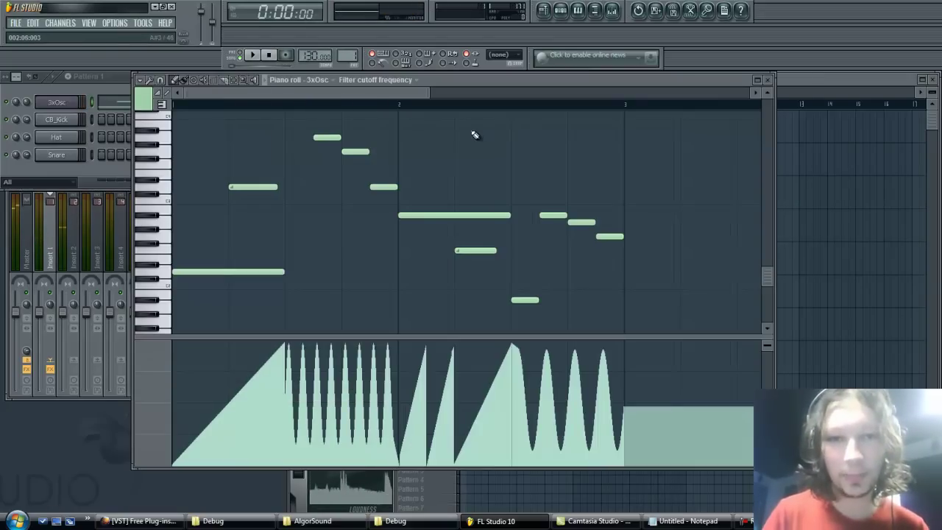
pyautogui.hotkey('ctrl', 'a')
pyautogui.click(769, 83)
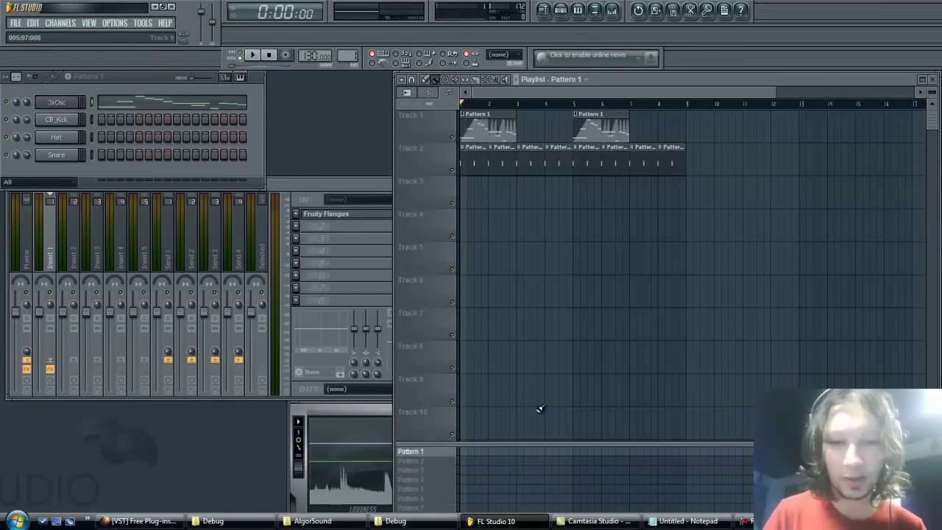
# Place a Pattern 3 clip on Track 1 at bar 3 and mark the time range up to bar 5
pyautogui.click(451, 461)
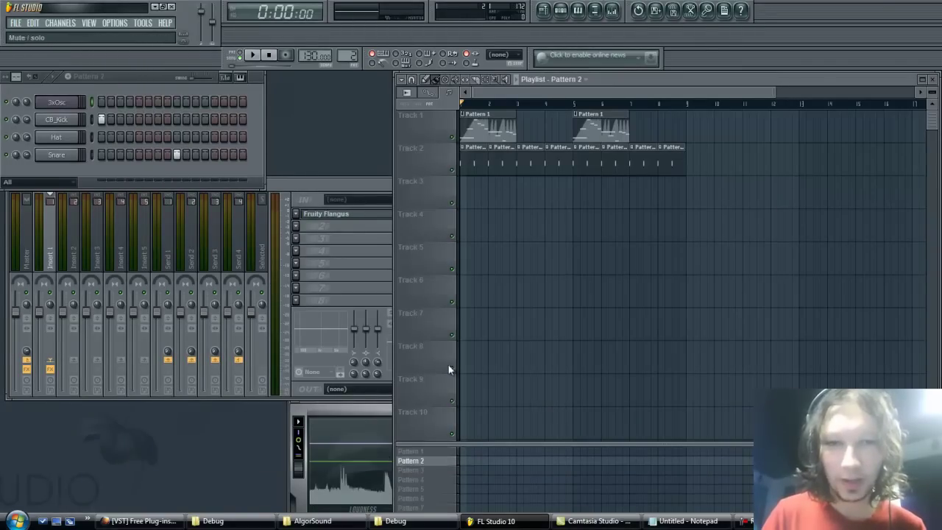
pyautogui.click(419, 470)
pyautogui.click(518, 114)
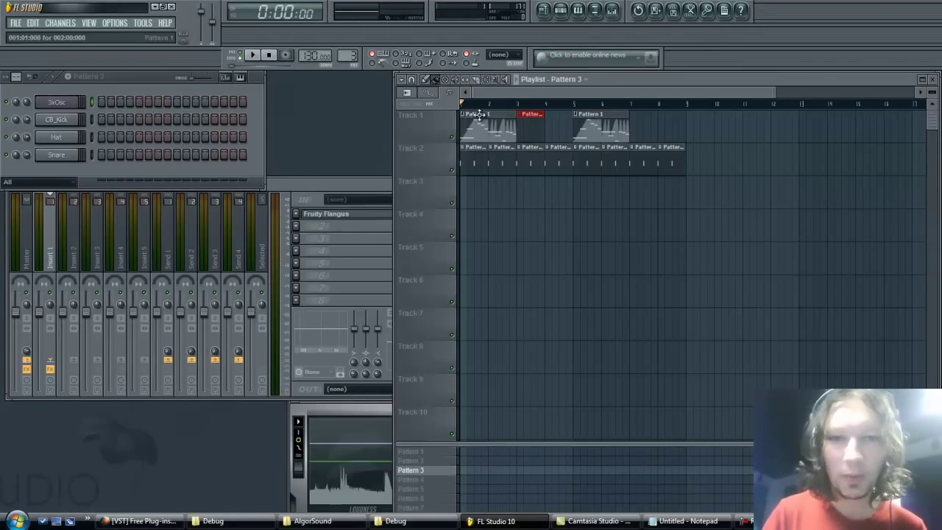
pyautogui.moveTo(528, 105); pyautogui.dragTo(573, 104)
# Paste the copied melody into the 3xOsc piano roll of Pattern 3 and play the pattern
pyautogui.rightClick(77, 99)
pyautogui.click(97, 102)
pyautogui.hotkey('ctrl', 'v')
pyautogui.click(241, 55)
pyautogui.scroll(-7, 338, 159)
pyautogui.scroll(-6, 341, 165)
pyautogui.press('space')
pyautogui.scroll(5, 353, 206)
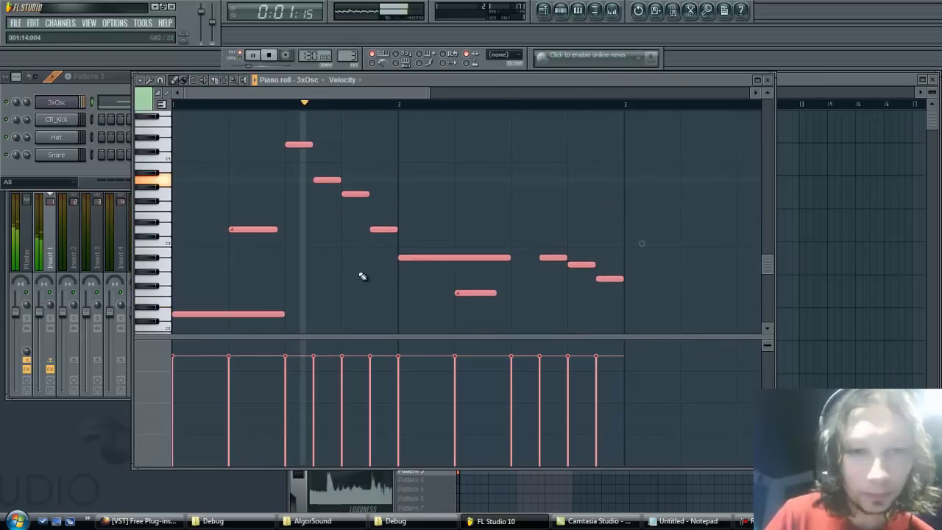
# Delete the last four notes of bar 2, and shorten its slide note to two steps and its long note to six
pyautogui.hotkey('ctrl', 'd')
pyautogui.scroll(-2, 459, 199)
pyautogui.press('space')
pyautogui.rightClick(526, 312)
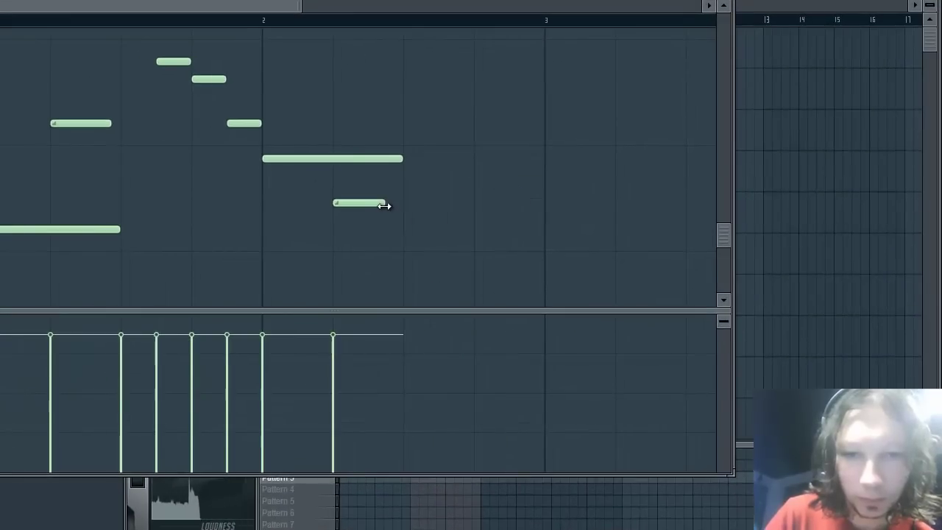
pyautogui.moveTo(384, 205); pyautogui.dragTo(367, 206)
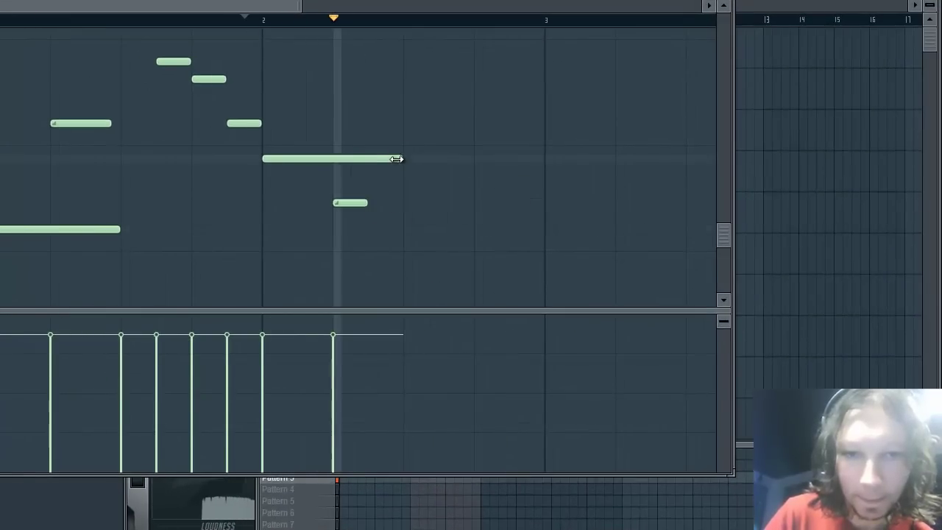
pyautogui.moveTo(401, 158); pyautogui.dragTo(367, 158)
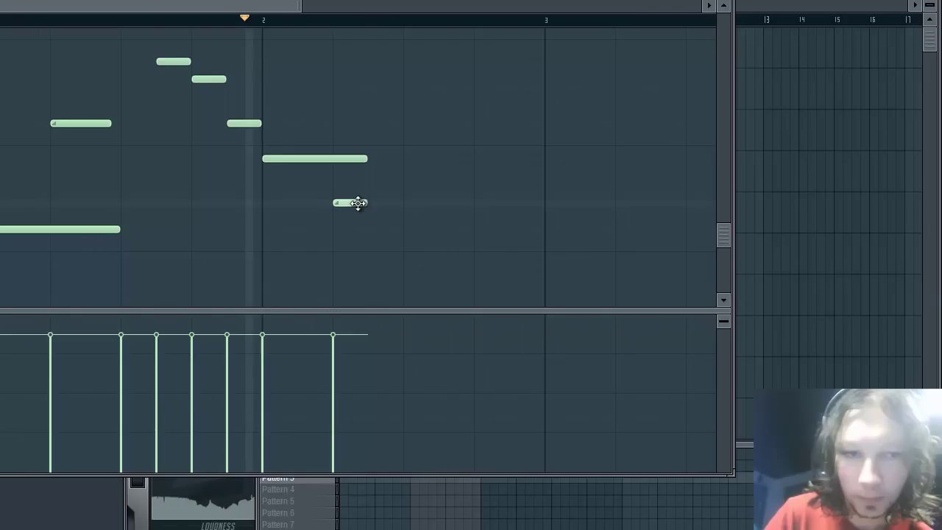
# Add five two-step notes filling the rest of bar 2, the second one higher and the remaining three descending
pyautogui.click(375, 159)
pyautogui.moveTo(472, 158); pyautogui.dragTo(441, 170)
pyautogui.click(410, 151)
pyautogui.click(474, 185)
pyautogui.click(509, 203)
# Show the 3xOsc filter cutoff events and draw a ramp from zero to maximum across the first half of bar 1
pyautogui.rightClick(129, 361)
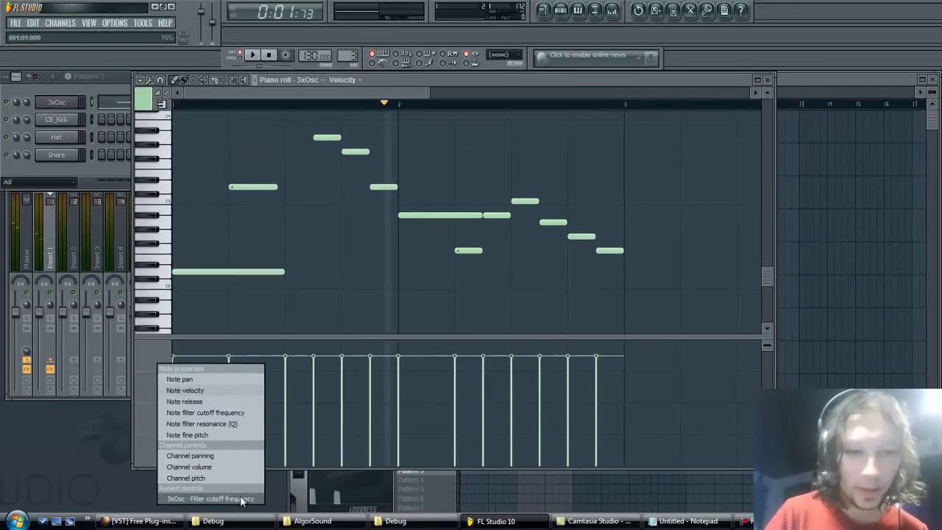
pyautogui.click(241, 500)
pyautogui.moveTo(286, 345)
pyautogui.mouseDown()
pyautogui.moveTo(208, 480)
pyautogui.moveTo(174, 489)
pyautogui.mouseUp()
# Apply an LFO with the current settings to the filter cutoff in the second half of bar 1
pyautogui.moveTo(286, 104); pyautogui.dragTo(398, 118)
pyautogui.click(169, 85)
pyautogui.click(180, 302)
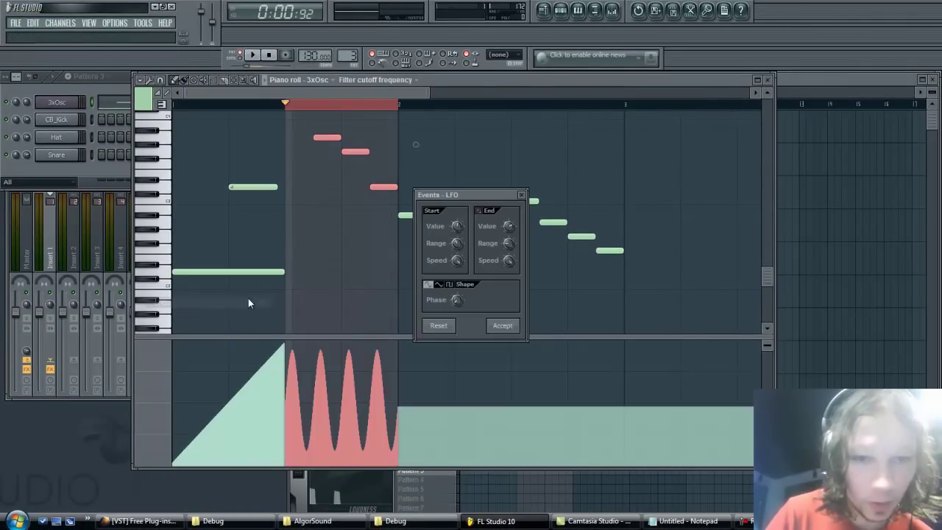
pyautogui.click(502, 325)
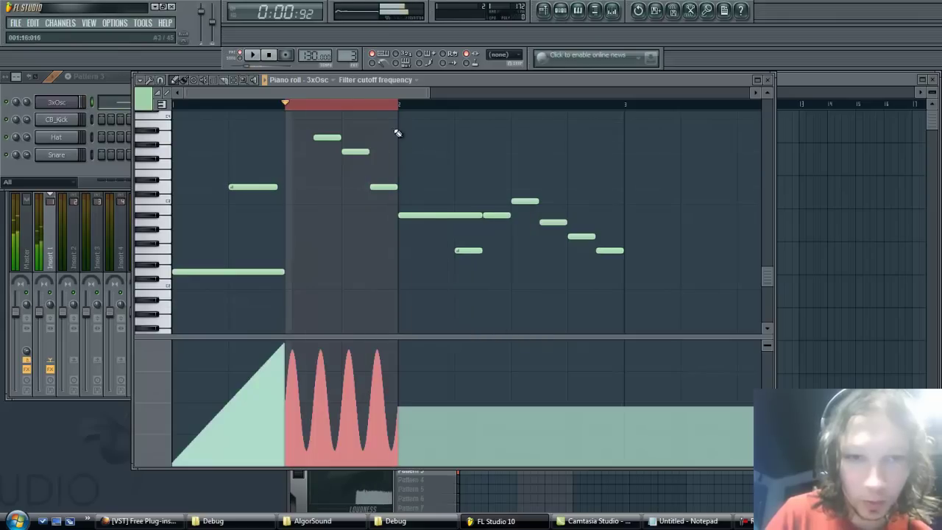
# Remove the last note of bar 1 and lengthen the note before it to four steps, reaching the end of the bar
pyautogui.scroll(2, 401, 137)
pyautogui.moveTo(385, 208); pyautogui.dragTo(392, 176)
pyautogui.rightClick(389, 175)
pyautogui.click(374, 173)
pyautogui.rightClick(389, 173)
pyautogui.scroll(4, 353, 162)
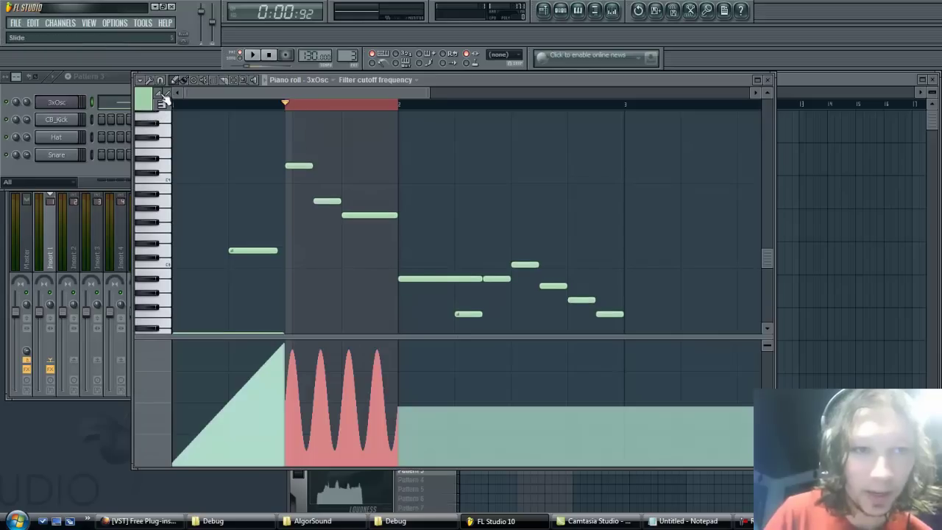
# Add a very high slide note near the end of bar 1, shorten it to one step, and play the pattern
pyautogui.scroll(15, 353, 173)
pyautogui.click(371, 228)
pyautogui.moveTo(425, 228); pyautogui.dragTo(392, 228)
pyautogui.press('space')
pyautogui.press('space')
pyautogui.scroll(-7, 394, 226)
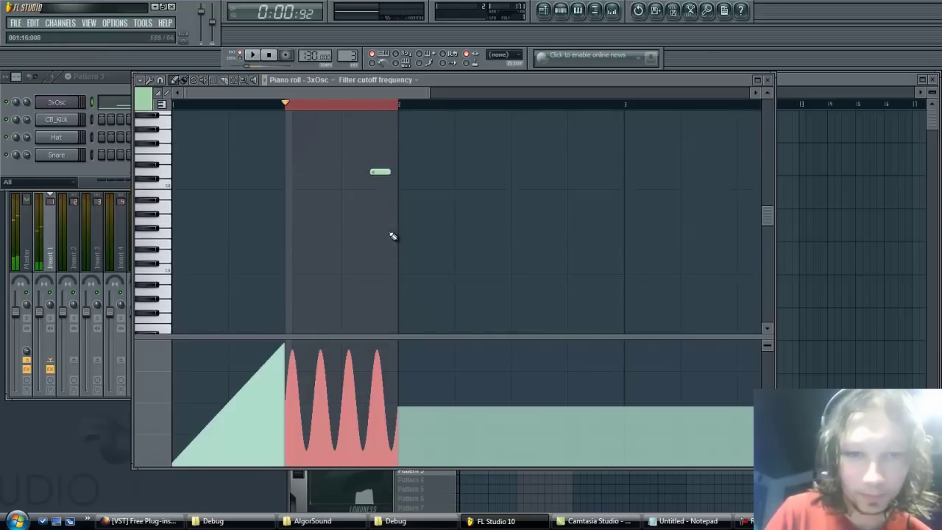
pyautogui.press('space')
pyautogui.moveTo(389, 145); pyautogui.dragTo(382, 145)
pyautogui.press('space')
# Apply an LFO with a faster starting speed and a larger starting range to the last two steps of bar 1, and clear the time selection
pyautogui.moveTo(371, 106); pyautogui.dragTo(398, 115)
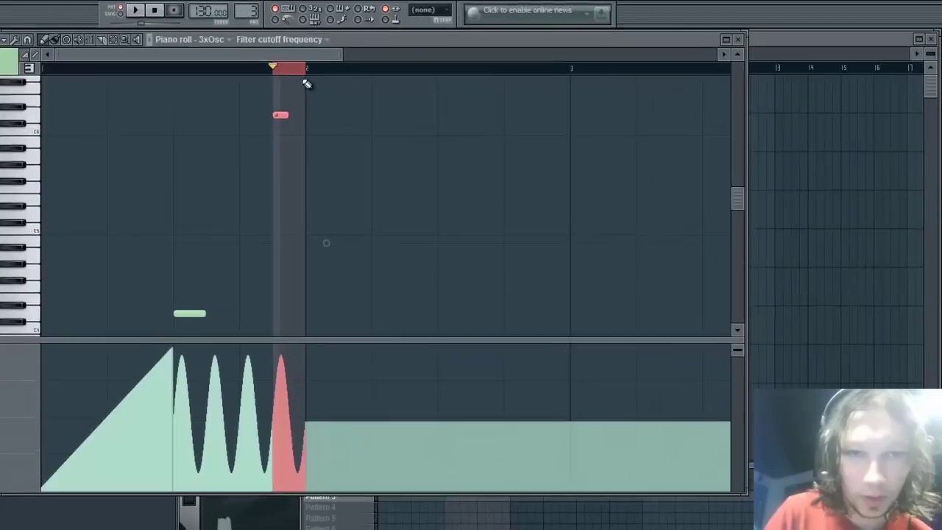
pyautogui.click(65, 39)
pyautogui.click(66, 298)
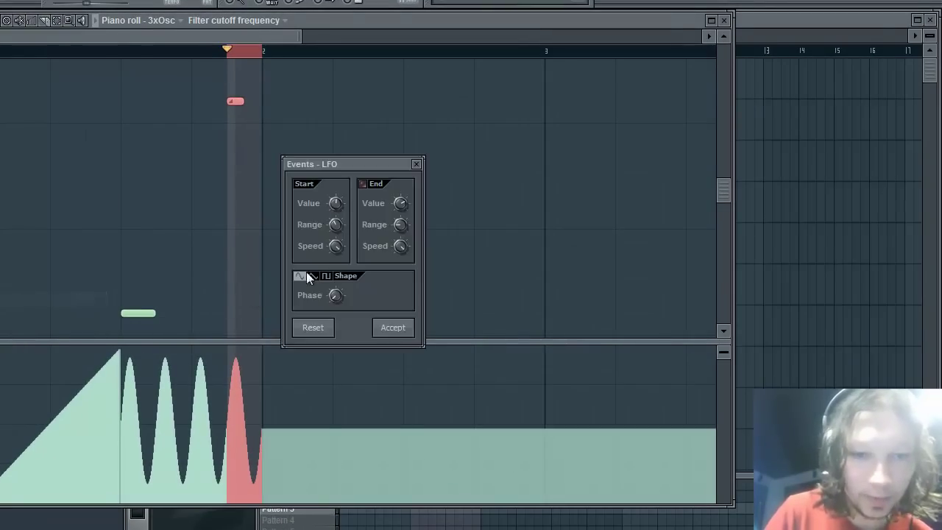
pyautogui.rightClick(335, 247)
pyautogui.click(348, 290)
pyautogui.moveTo(332, 219)
pyautogui.mouseDown()
pyautogui.moveTo(332, 206)
pyautogui.moveTo(341, 210)
pyautogui.mouseUp()
pyautogui.click(390, 327)
pyautogui.moveTo(228, 52); pyautogui.dragTo(244, 53)
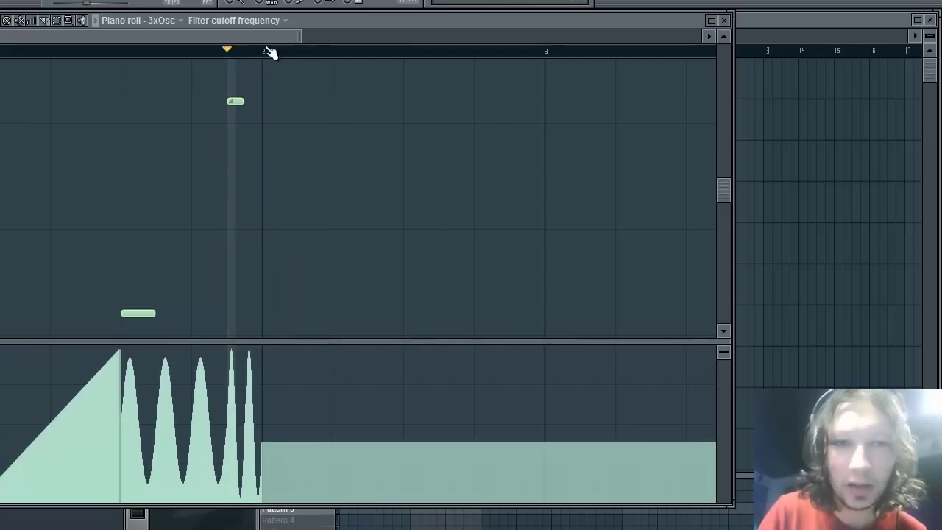
# Play the pattern to hear the end of bar 1 with its high slide note and fast cutoff LFO
pyautogui.press('space')
pyautogui.press('space')
pyautogui.scroll(-1, 384, 133)
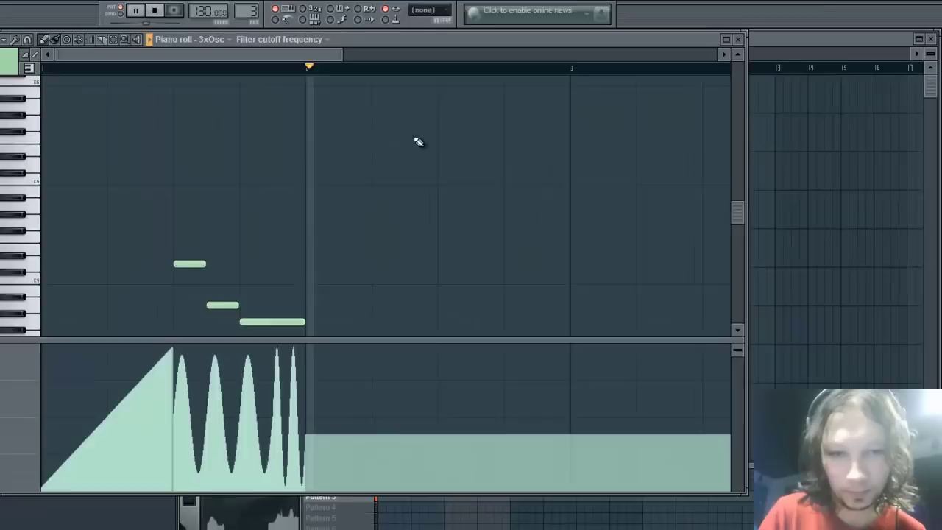
pyautogui.scroll(-4, 294, 133)
pyautogui.press('space')
pyautogui.scroll(-1, 412, 145)
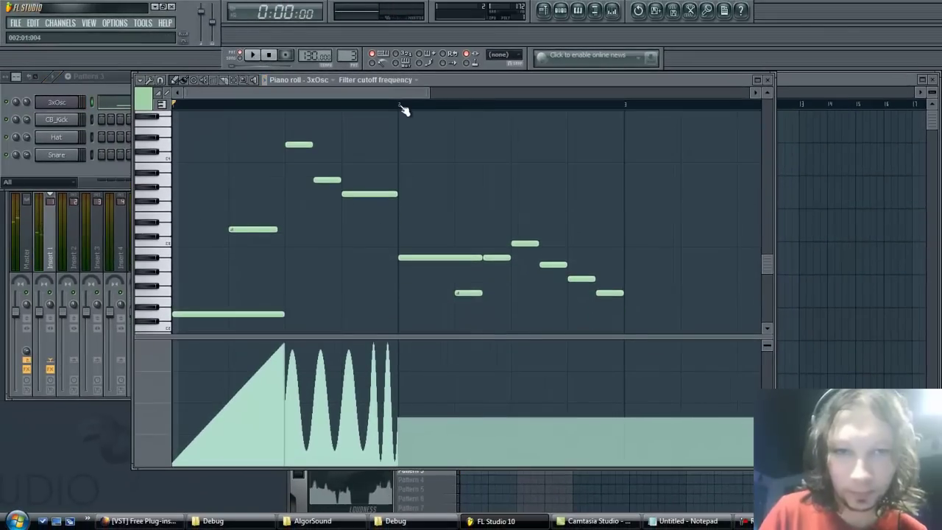
# Draw a filter cutoff ramp rising from minimum to maximum over the first beat of bar 2, and play the pattern
pyautogui.moveTo(453, 340); pyautogui.dragTo(461, 407)
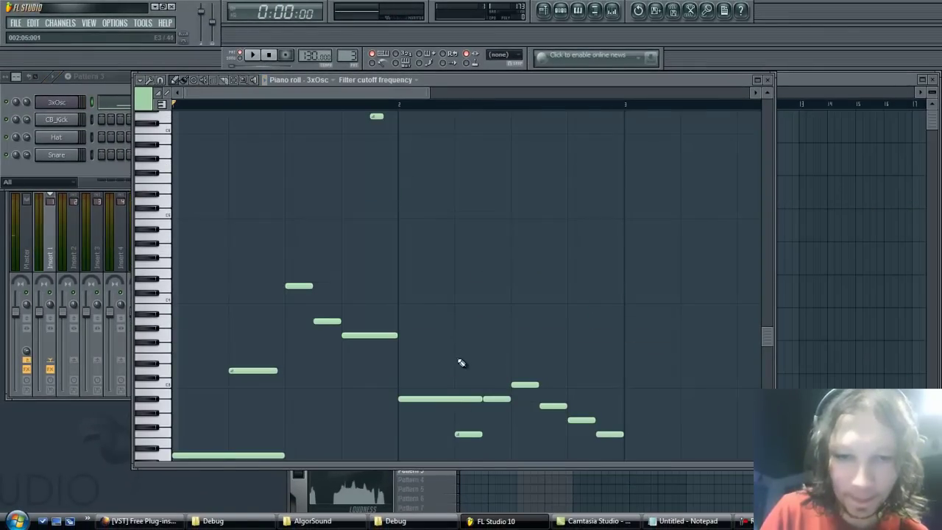
pyautogui.moveTo(459, 464)
pyautogui.mouseDown()
pyautogui.moveTo(471, 330)
pyautogui.moveTo(459, 336)
pyautogui.moveTo(420, 463)
pyautogui.moveTo(403, 483)
pyautogui.mouseUp()
pyautogui.scroll(-3, 482, 349)
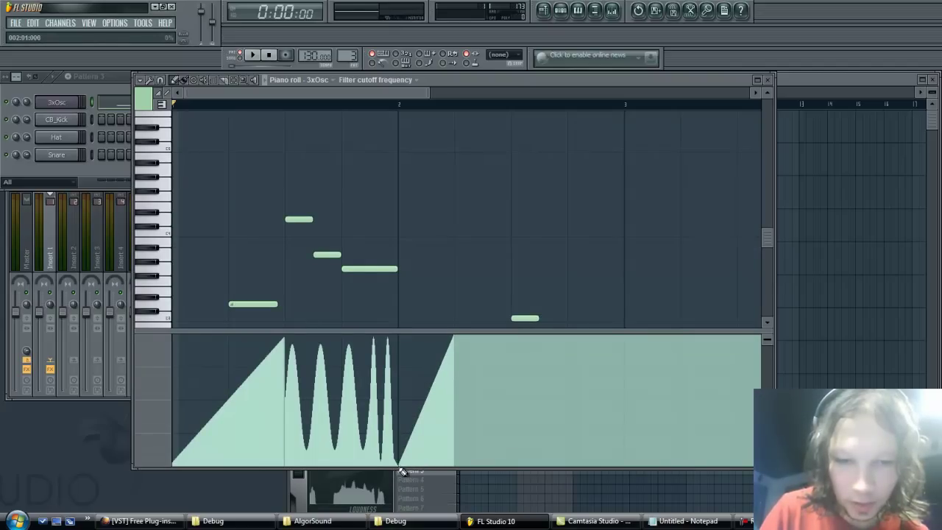
pyautogui.press('space')
pyautogui.scroll(-6, 473, 206)
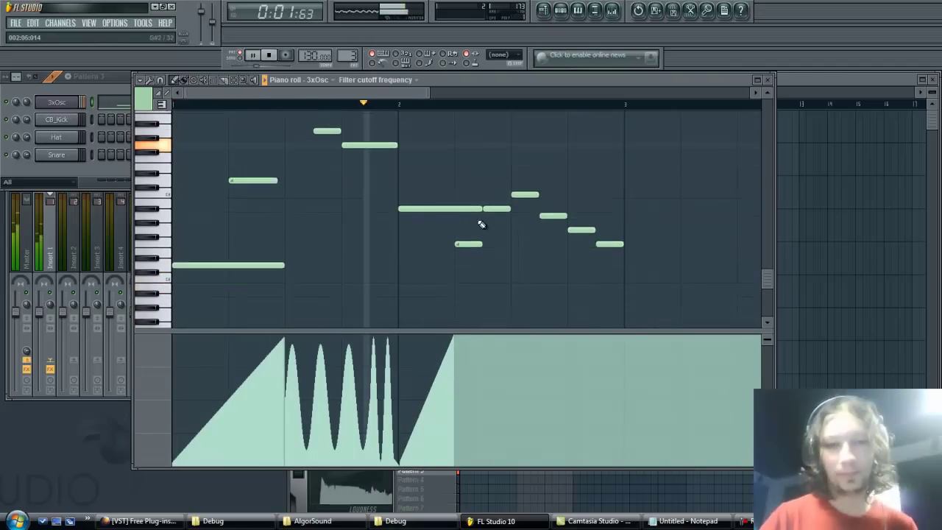
pyautogui.scroll(-1, 479, 221)
pyautogui.press('space')
# Draw four rising cutoff ramps of two steps each across the second and third beats of bar 2
pyautogui.moveTo(496, 342)
pyautogui.mouseDown()
pyautogui.moveTo(486, 339)
pyautogui.moveTo(477, 476)
pyautogui.moveTo(459, 484)
pyautogui.mouseUp()
pyautogui.scroll(7, 511, 343)
pyautogui.click(511, 336)
pyautogui.scroll(-6, 518, 335)
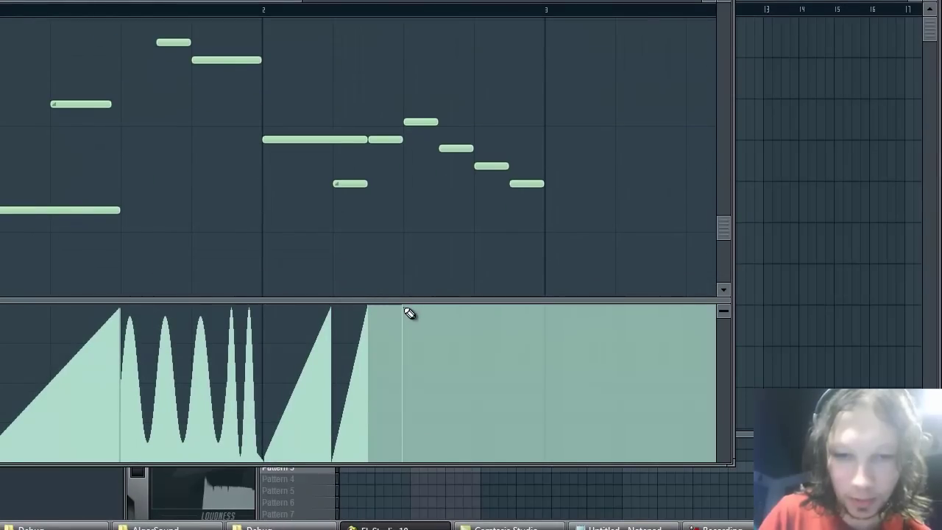
pyautogui.moveTo(409, 312)
pyautogui.mouseDown()
pyautogui.moveTo(402, 407)
pyautogui.moveTo(373, 481)
pyautogui.mouseUp()
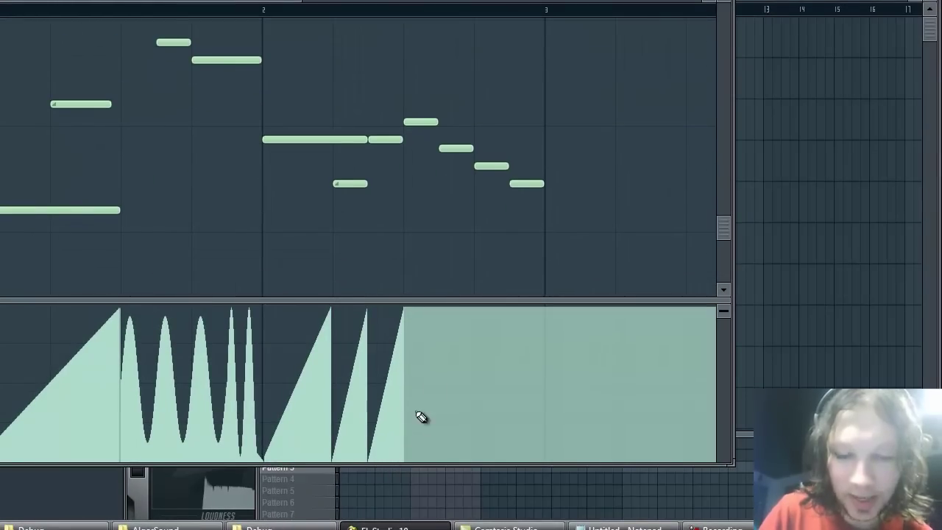
pyautogui.moveTo(449, 314)
pyautogui.mouseDown()
pyautogui.moveTo(423, 387)
pyautogui.moveTo(409, 489)
pyautogui.mouseUp()
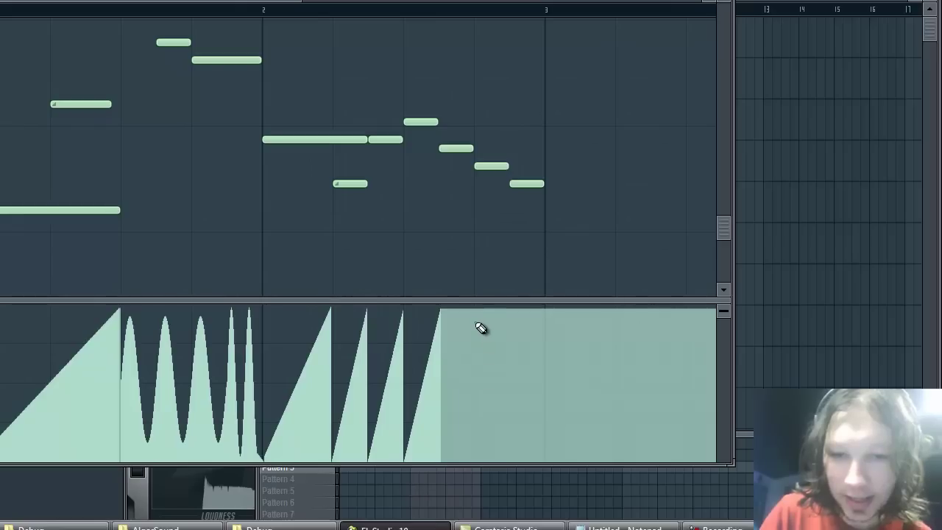
pyautogui.moveTo(478, 314)
pyautogui.mouseDown()
pyautogui.moveTo(471, 423)
pyautogui.moveTo(444, 479)
pyautogui.mouseUp()
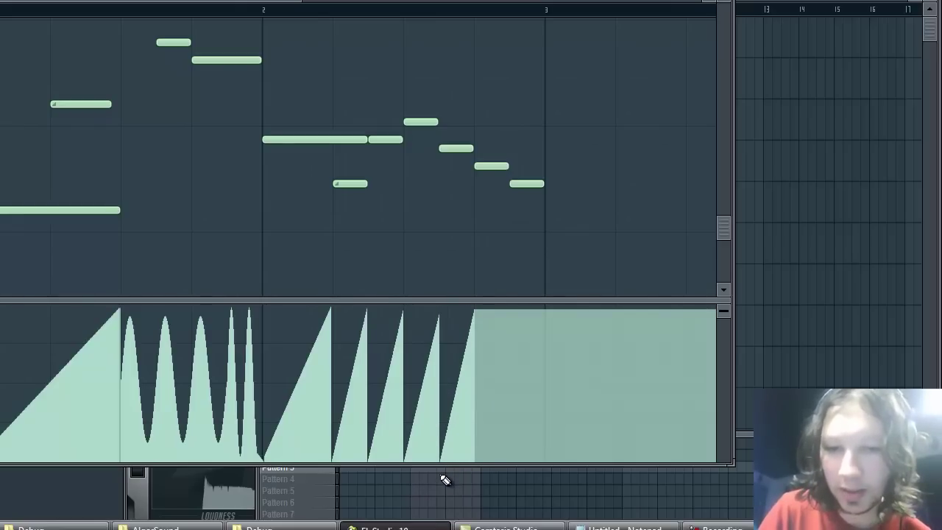
# Apply an LFO with the current settings to the cutoff over the last beat of bar 2, and clear the time selection
pyautogui.moveTo(476, 10)
pyautogui.mouseDown()
pyautogui.moveTo(499, 19)
pyautogui.moveTo(487, 19)
pyautogui.mouseUp()
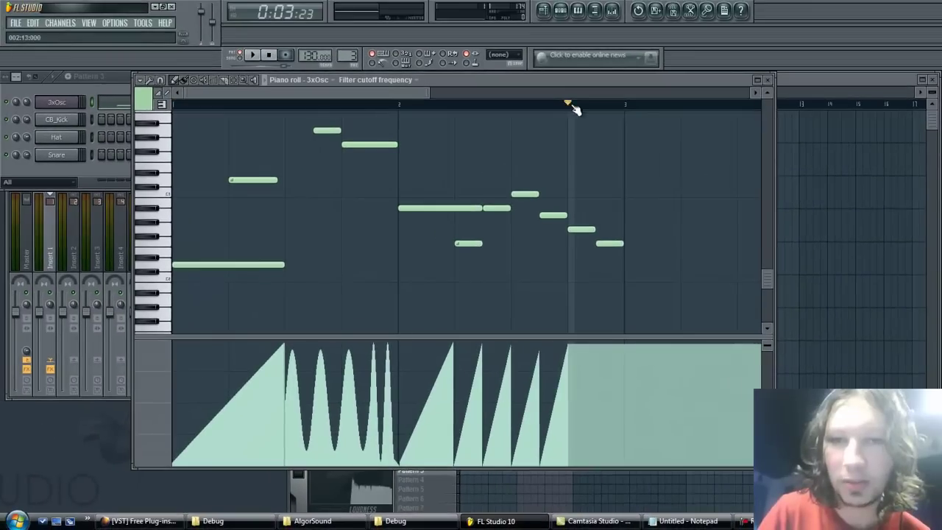
pyautogui.moveTo(581, 116); pyautogui.dragTo(625, 120)
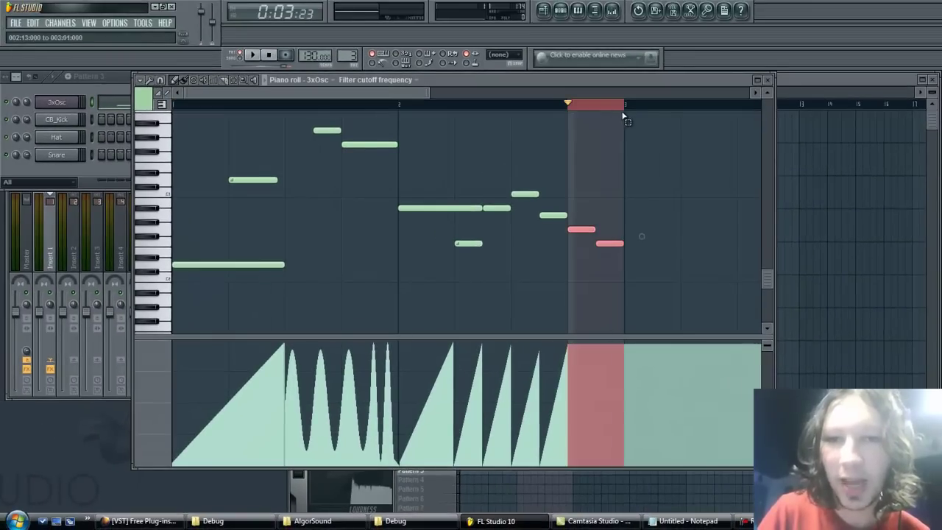
pyautogui.click(153, 83)
pyautogui.click(199, 300)
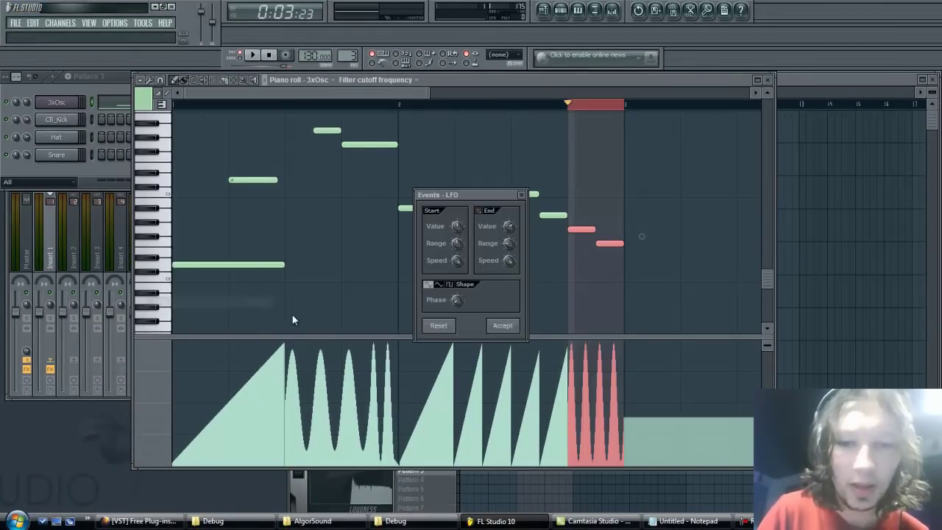
pyautogui.click(502, 326)
pyautogui.moveTo(463, 105); pyautogui.dragTo(4, 97)
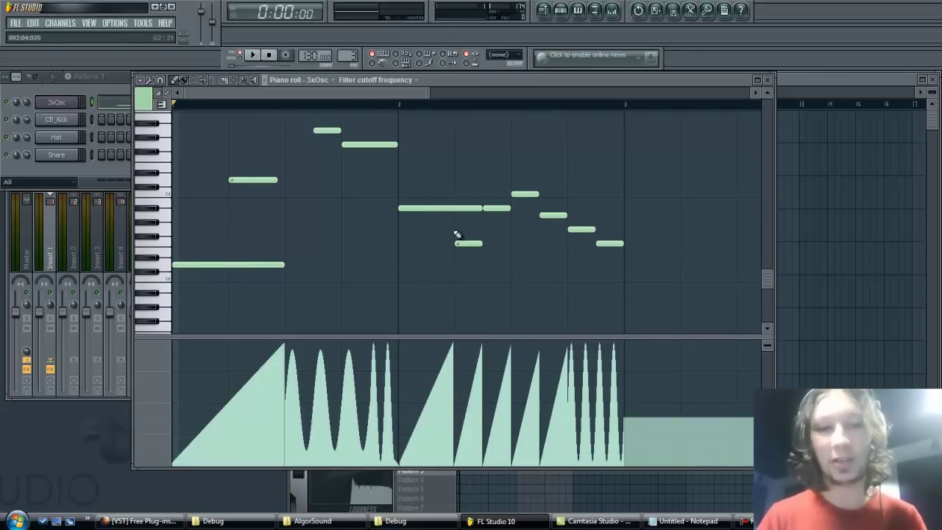
# Place a second Pattern 3 clip at bar 7 on Track 1 of the playlist, and clear the playlist's time selection
pyautogui.scroll(2, 471, 166)
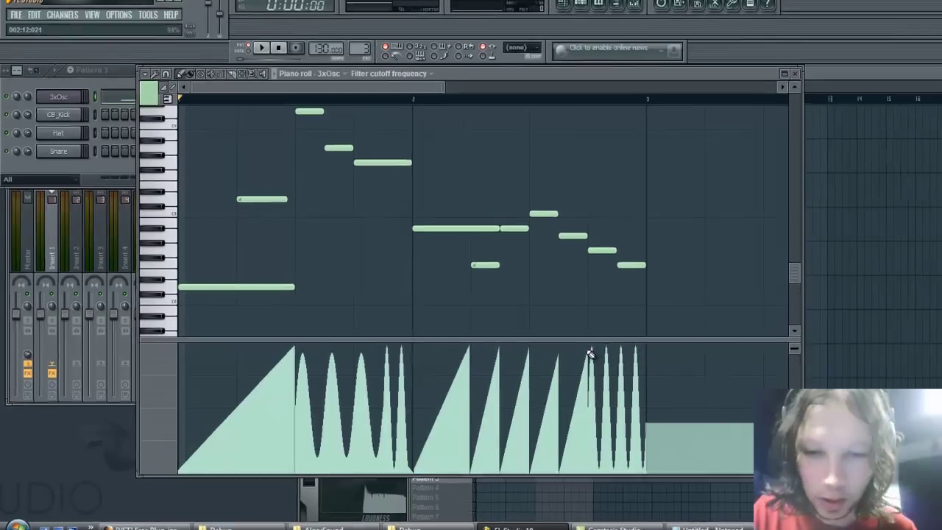
pyautogui.press('F5')
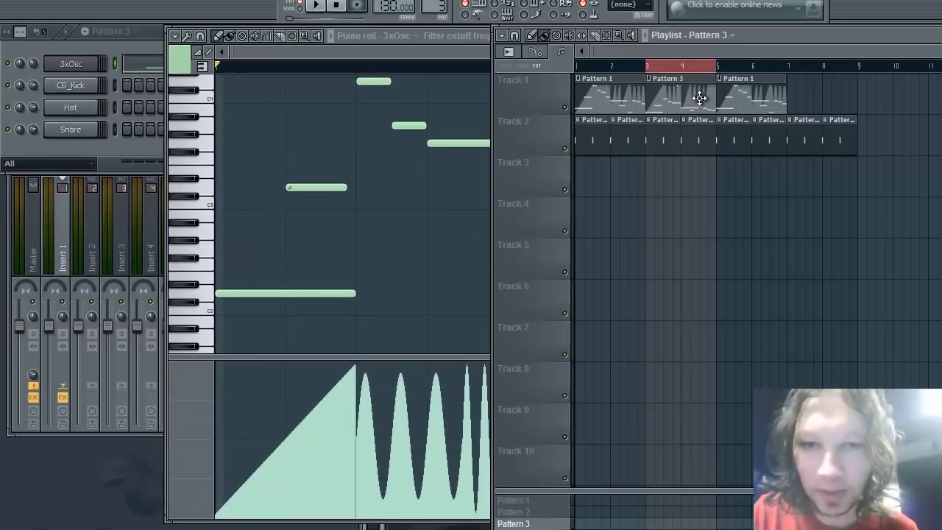
pyautogui.moveTo(839, 90)
pyautogui.mouseDown()
pyautogui.moveTo(801, 78)
pyautogui.moveTo(821, 87)
pyautogui.moveTo(807, 95)
pyautogui.mouseUp()
pyautogui.click(664, 66)
pyautogui.click(662, 69)
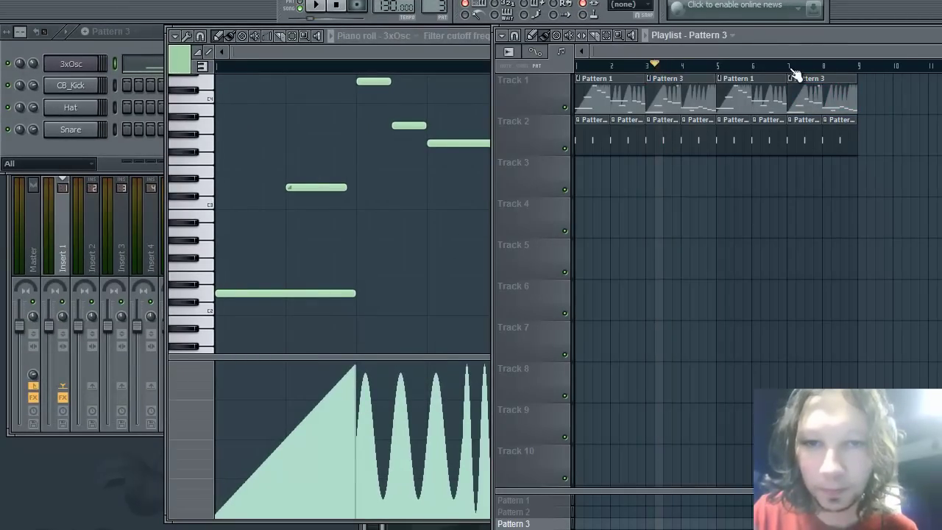
# Play the whole eight-bar arrangement from the start and stop it
pyautogui.click(577, 67)
pyautogui.click(315, 6)
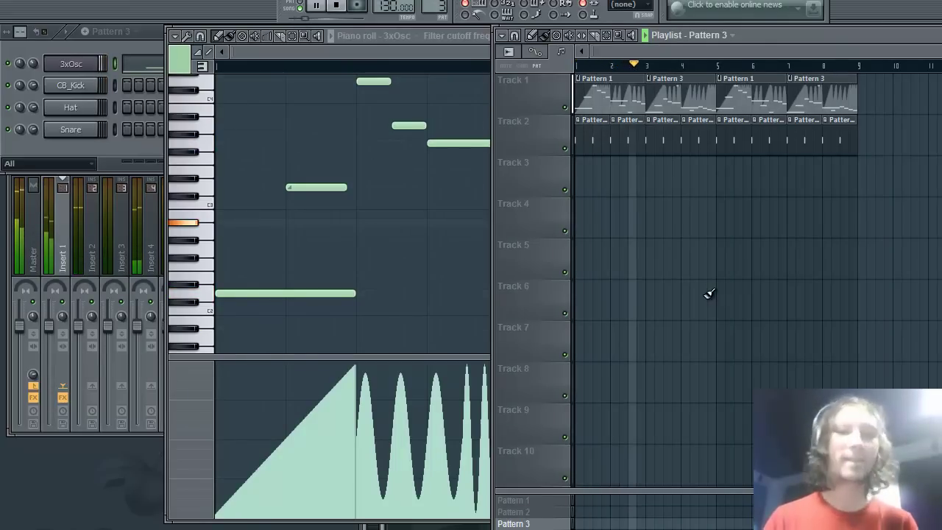
pyautogui.click(45, 42)
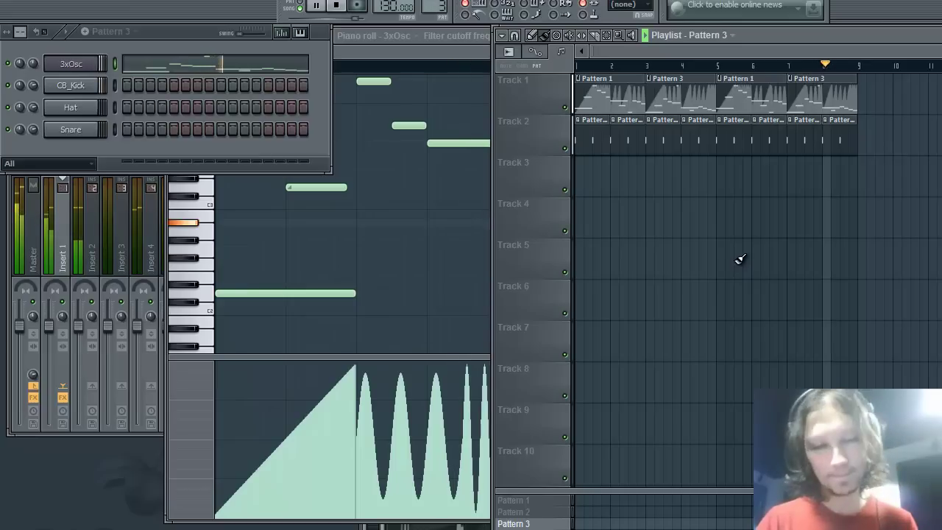
pyautogui.press('space')
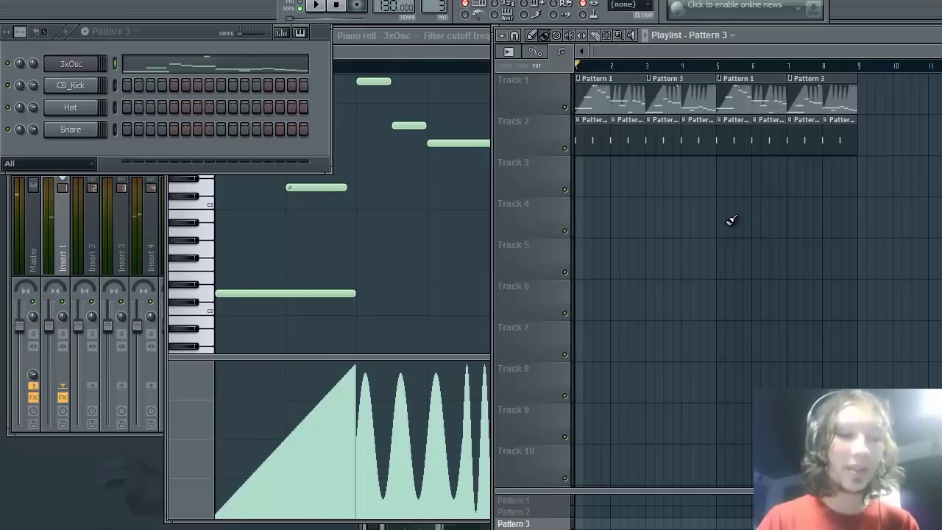
# Review the 3xOsc channel and its mixer track, and route the Snare channel to mixer track 2
pyautogui.click(71, 65)
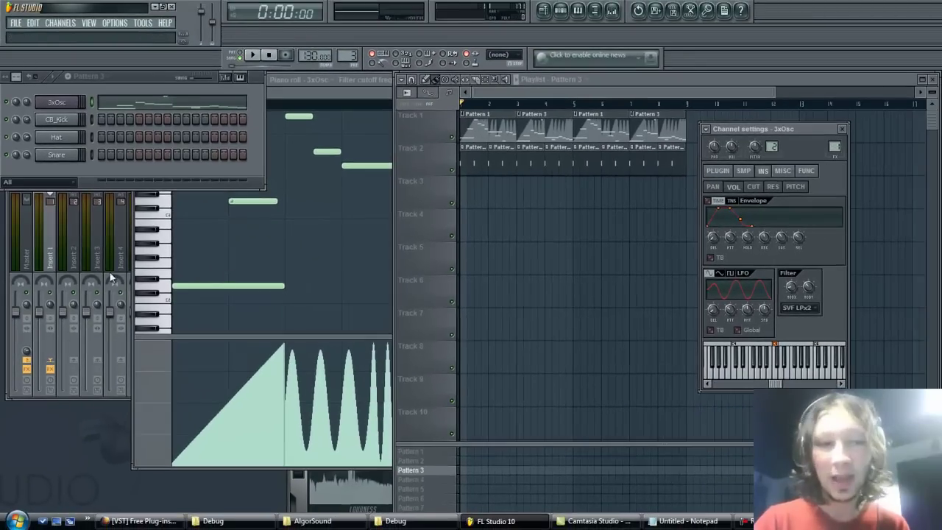
pyautogui.click(52, 259)
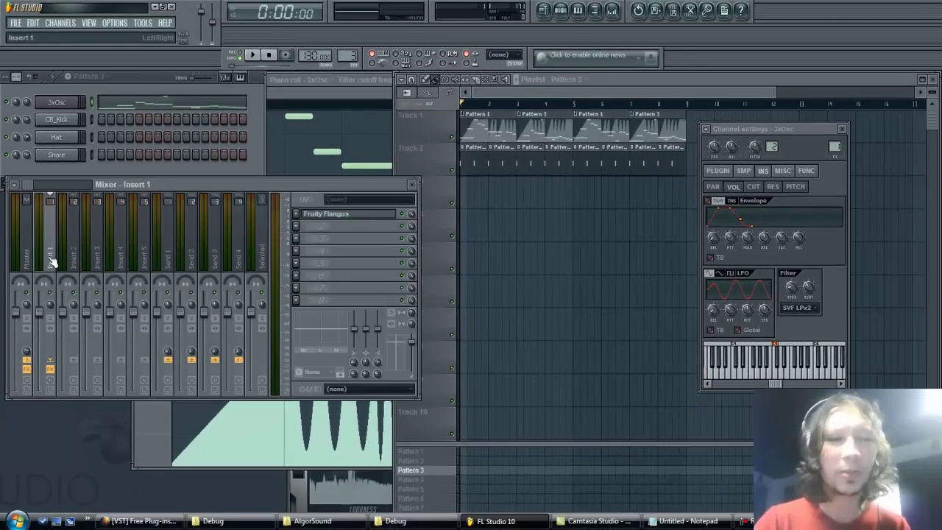
pyautogui.click(62, 157)
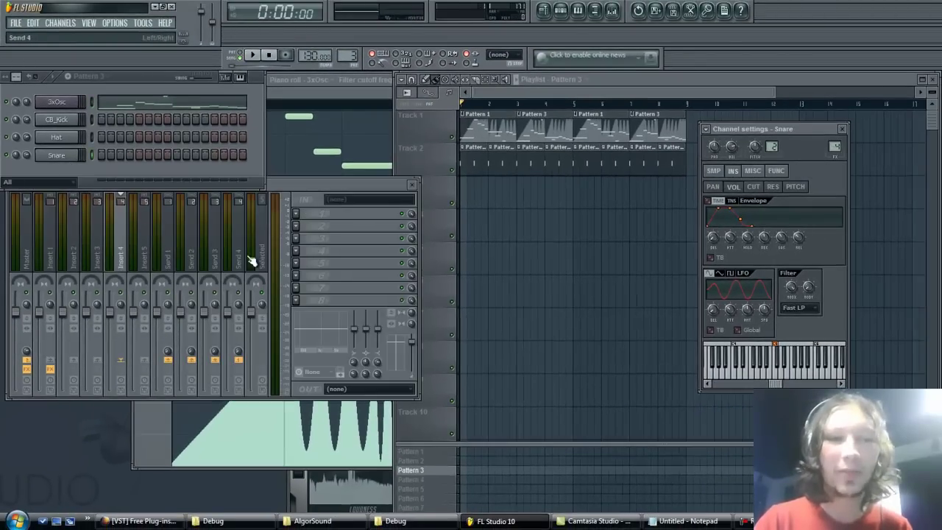
pyautogui.moveTo(834, 147); pyautogui.dragTo(839, 156)
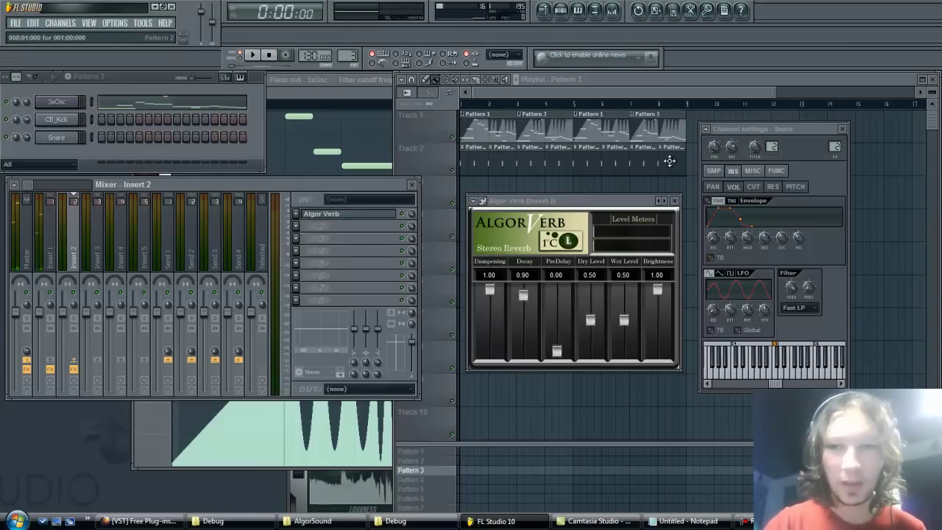
# Open Pattern 2, play it, and remove the CB_Kick channel's mixer track assignment so it goes straight to the master
pyautogui.click(507, 157)
pyautogui.press('space')
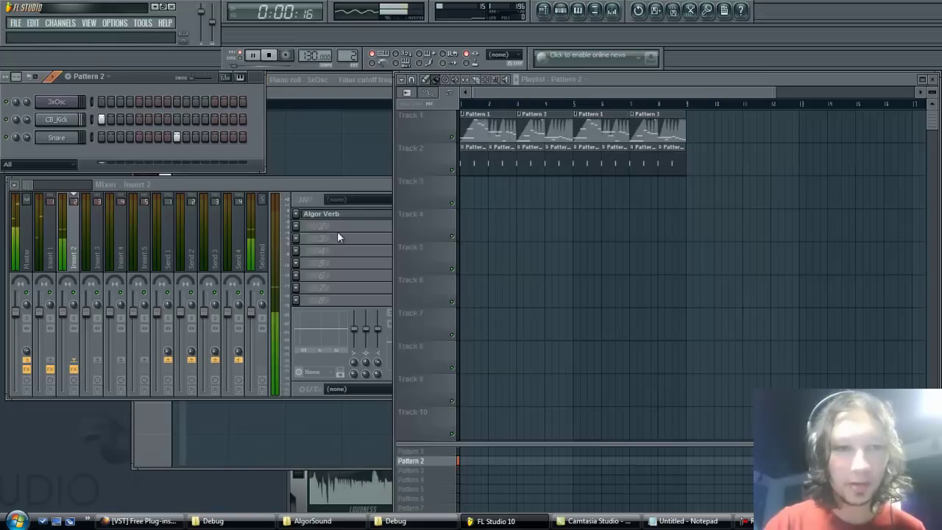
pyautogui.click(339, 237)
pyautogui.press('space')
pyautogui.click(57, 119)
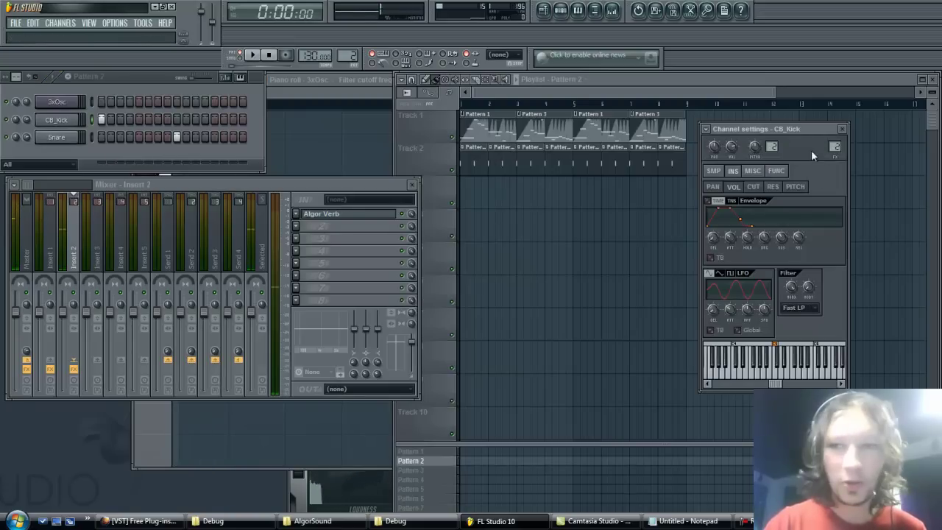
pyautogui.moveTo(834, 146); pyautogui.dragTo(834, 168)
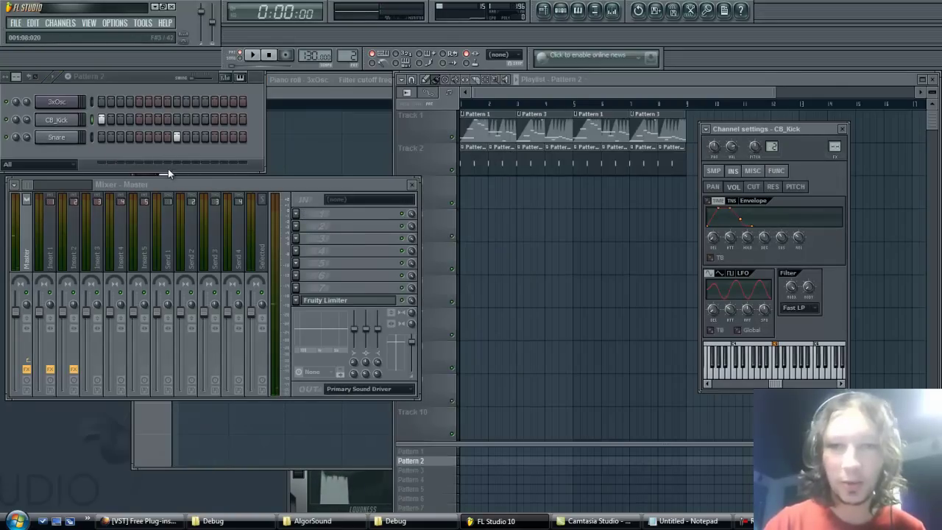
# Select the Snare channel and play Pattern 2 to hear the reverb on the snare alone
pyautogui.click(57, 137)
pyautogui.press('space')
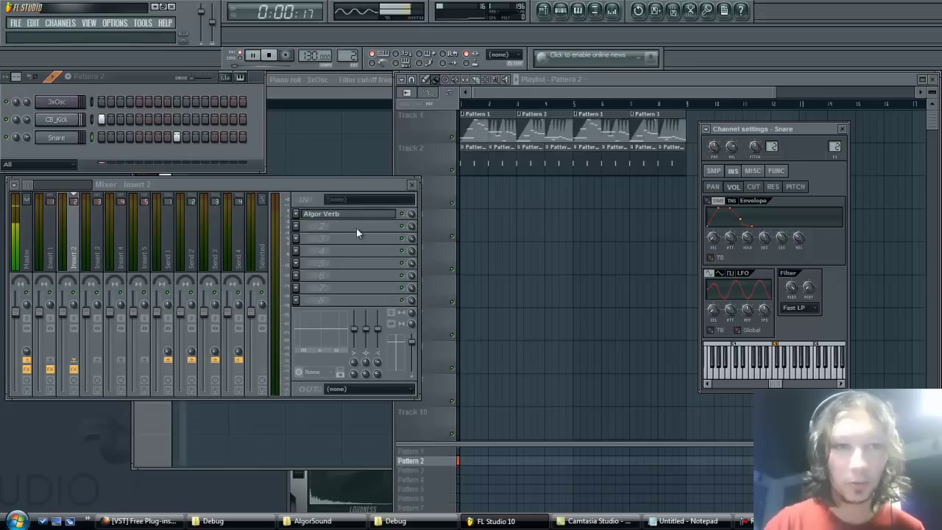
pyautogui.click(78, 140)
pyautogui.press('space')
# Lower the decay of the snare's Algor Verb below 0.71 and set its brightness to 0.24
pyautogui.click(332, 215)
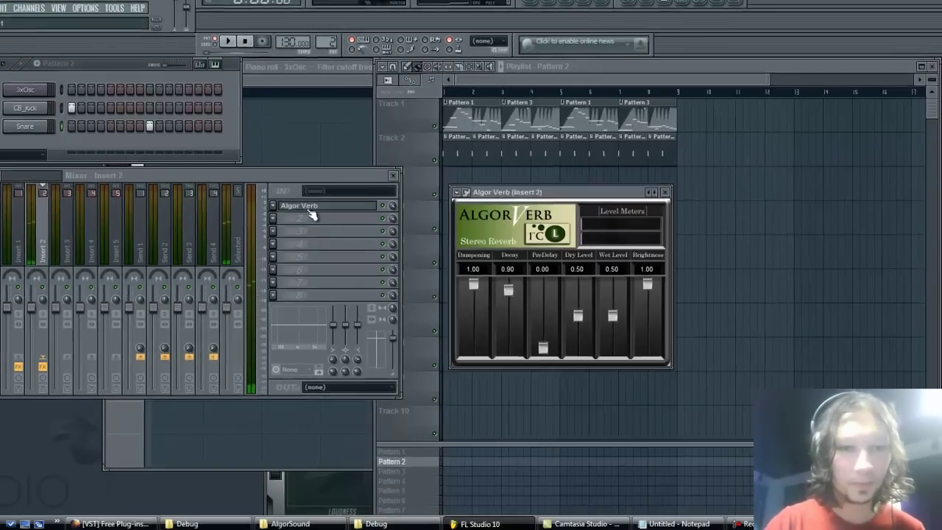
pyautogui.moveTo(507, 294); pyautogui.dragTo(508, 297)
pyautogui.moveTo(418, 268); pyautogui.dragTo(418, 272)
pyautogui.moveTo(586, 251); pyautogui.dragTo(587, 315)
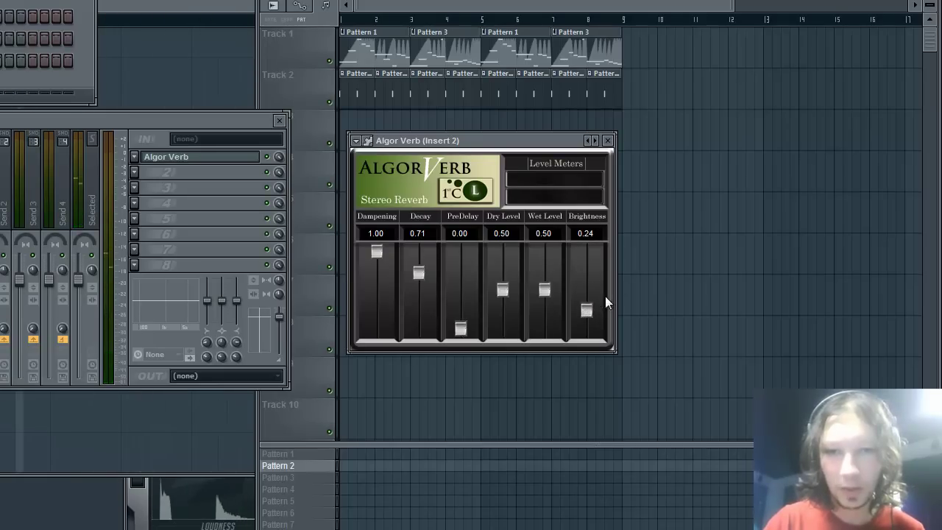
pyautogui.moveTo(419, 272); pyautogui.dragTo(423, 280)
# Play the full arrangement with the adjusted snare reverb, and bring the 3xOsc piano roll to the front
pyautogui.rightClick(734, 257)
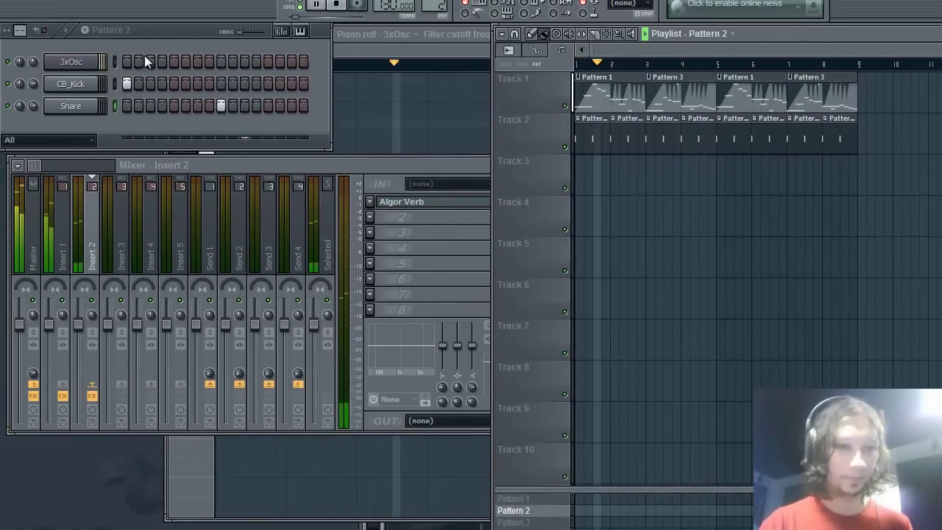
pyautogui.click(126, 83)
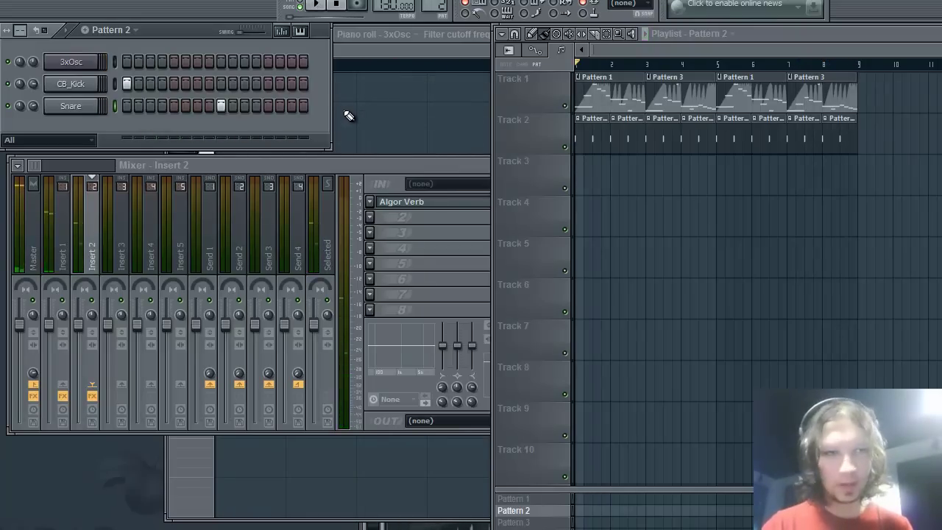
pyautogui.click(346, 111)
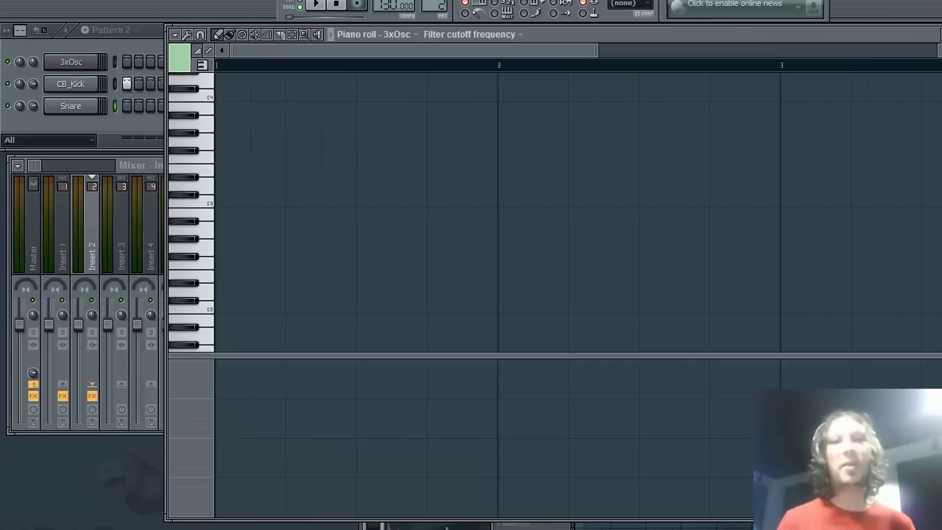